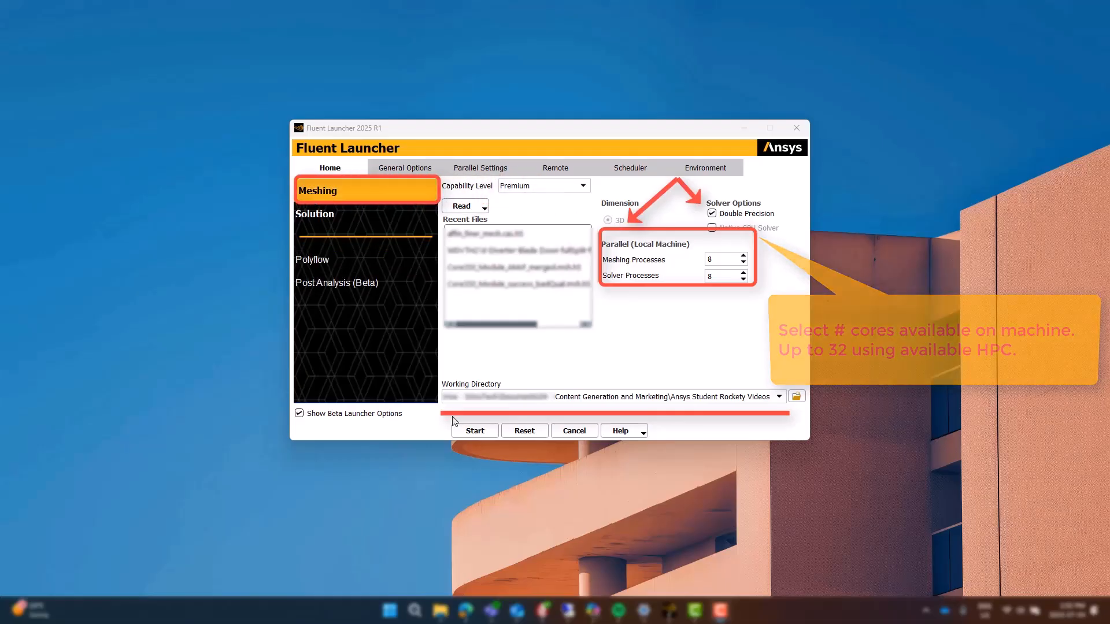
Launch Fluent in Meshing mode and choose the Watertight Geometry workflow
left_click(473, 431)
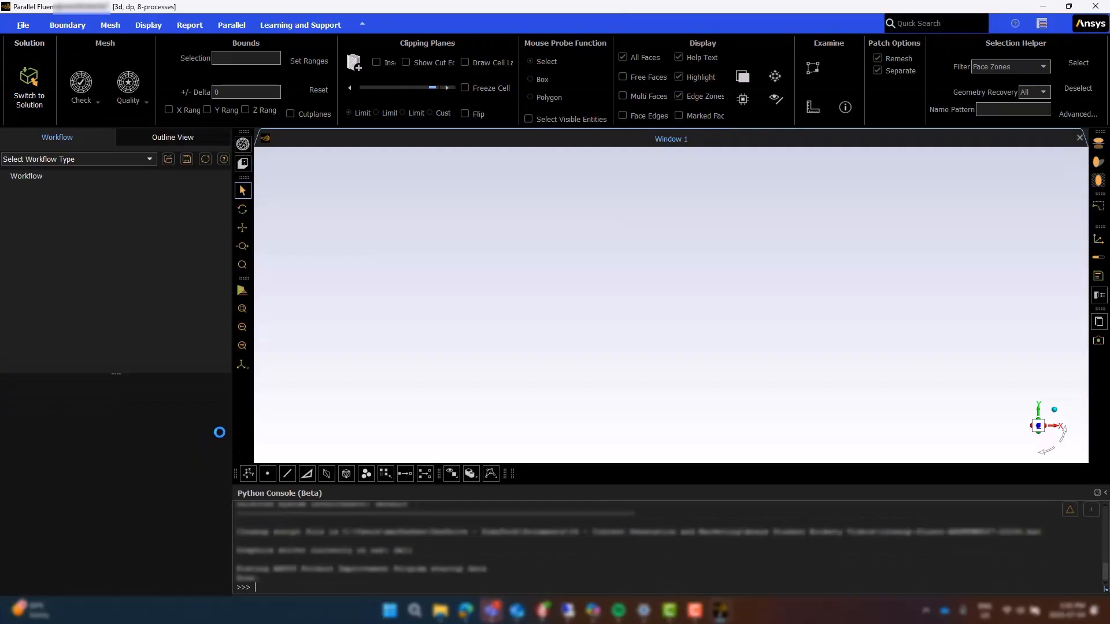
left_click(149, 159)
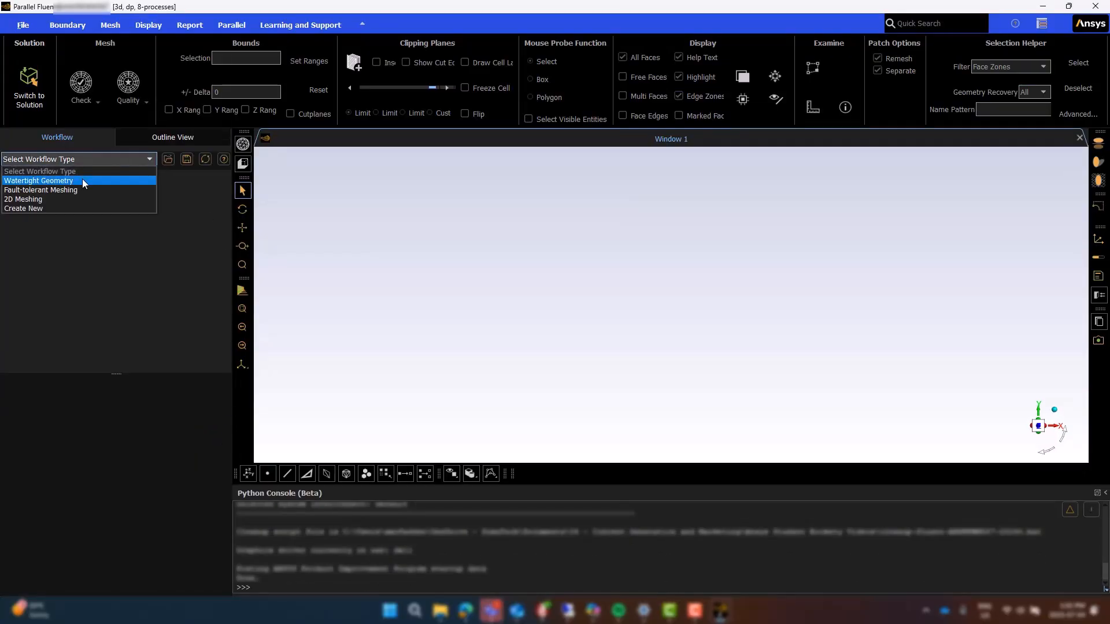
left_click(83, 183)
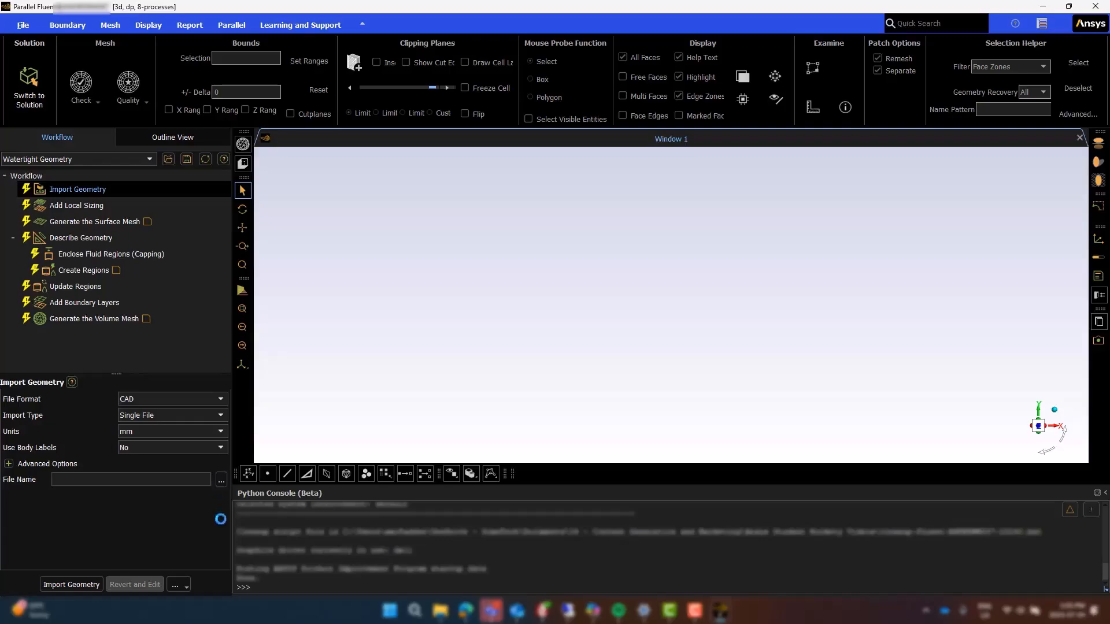
Import the CAD geometry file rocket_geom.dsco into the workflow
left_click(549, 268)
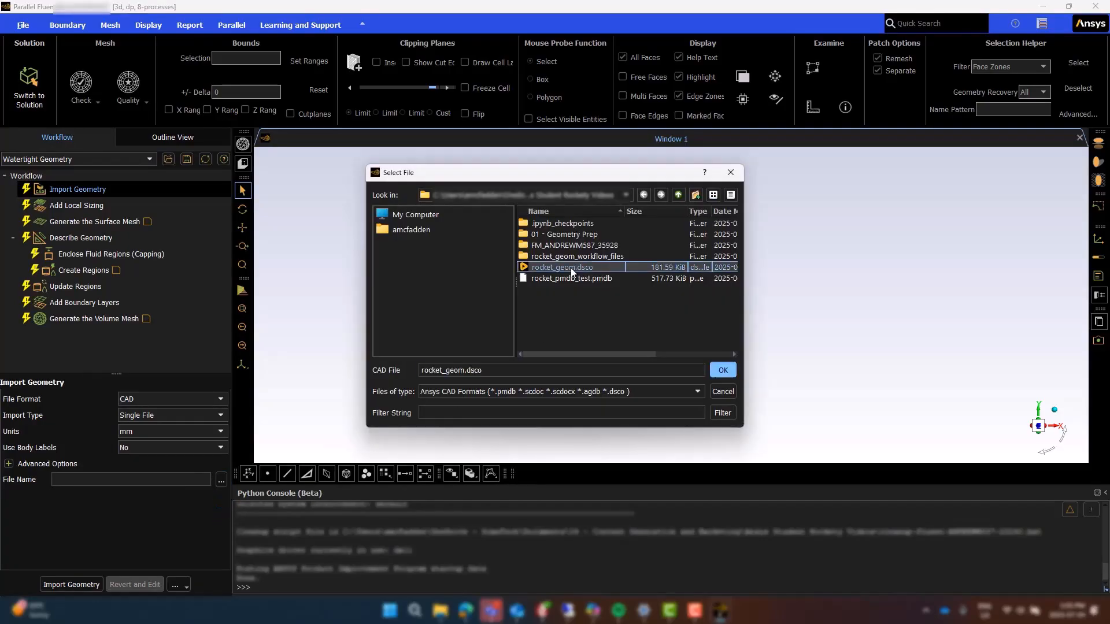
left_click(723, 370)
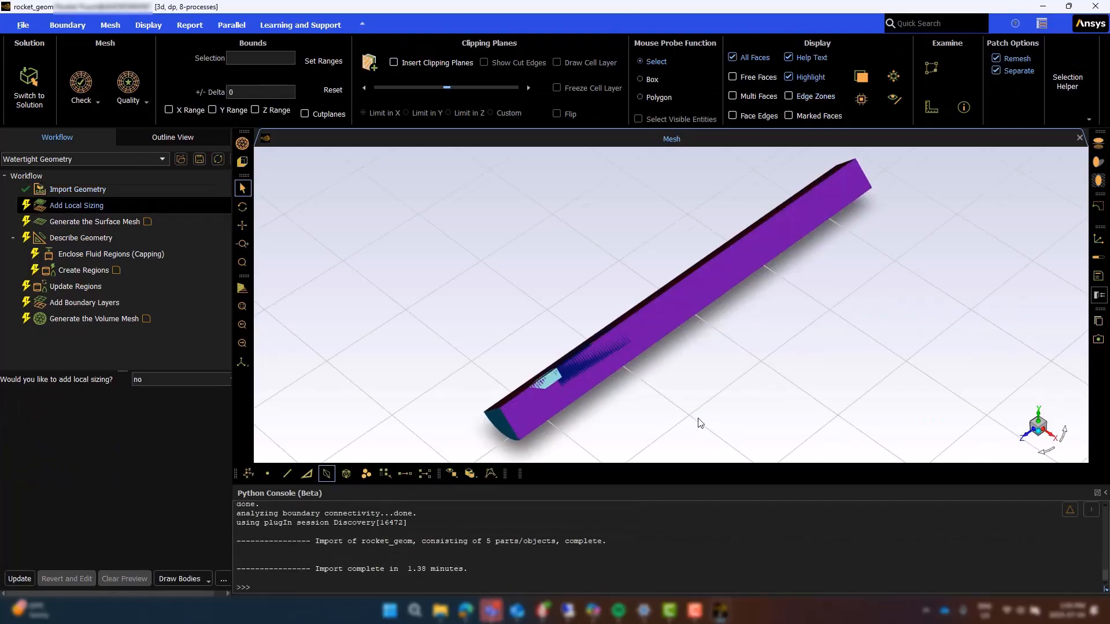
Redisplay the mesh with the origin-symmetry-2 face zone hidden to expose the inside of the enclosure
left_click_drag(700, 423, 529, 301)
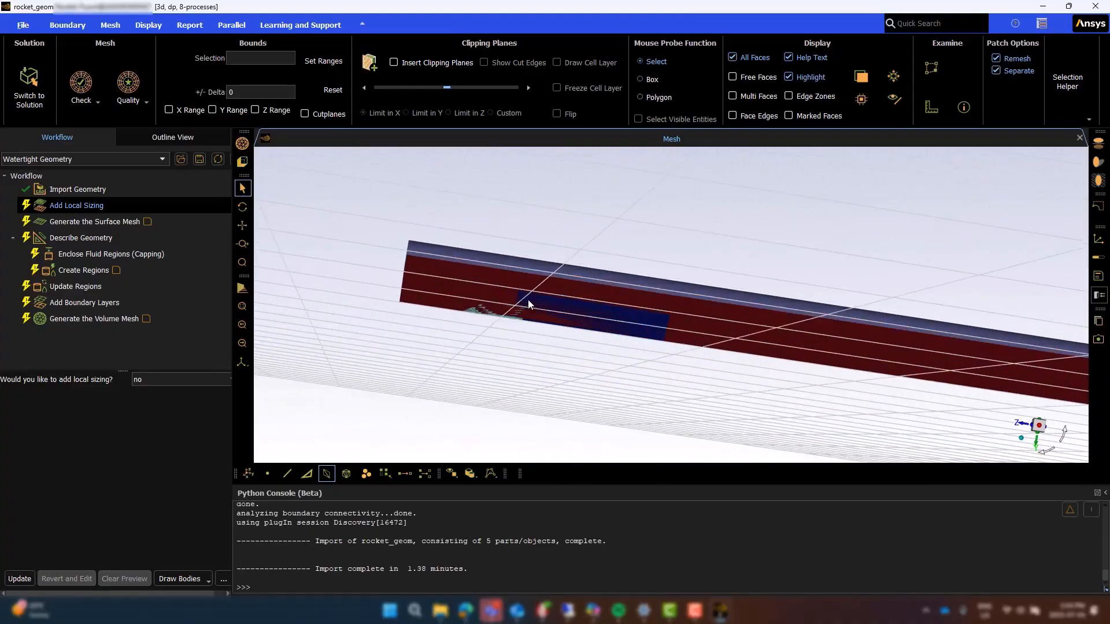
scroll(529, 301, "up", 3)
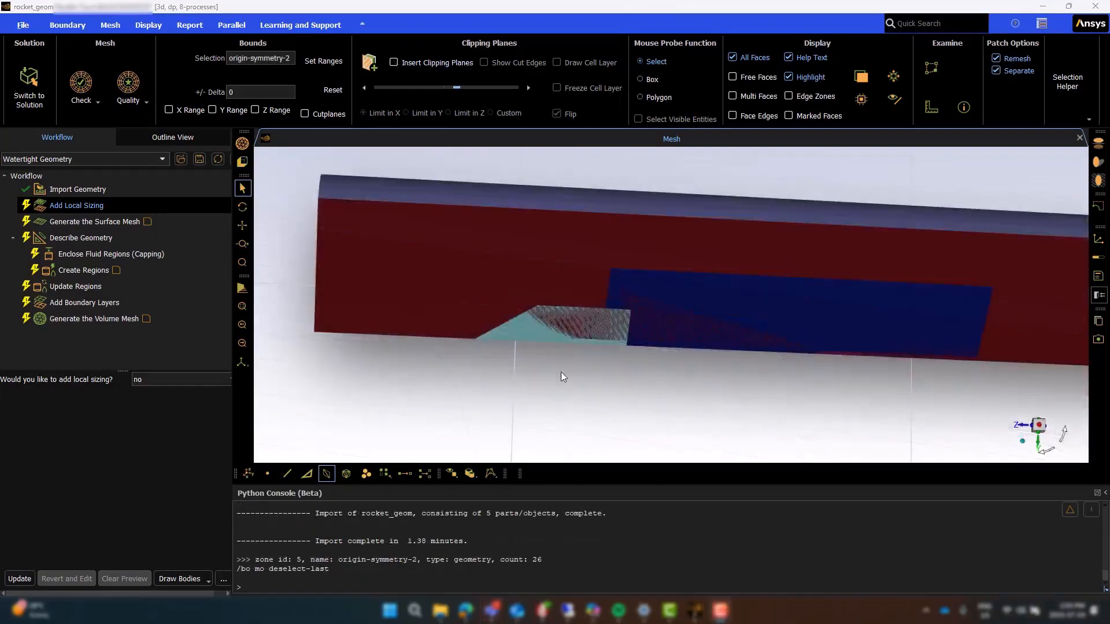
left_click_drag(561, 377, 588, 367)
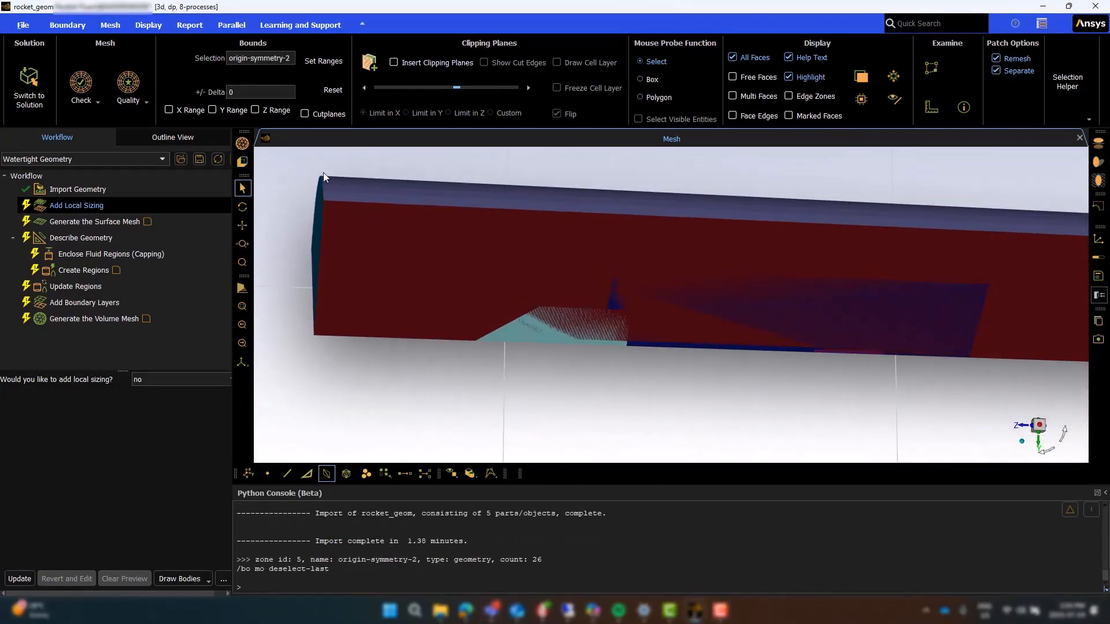
left_click(242, 143)
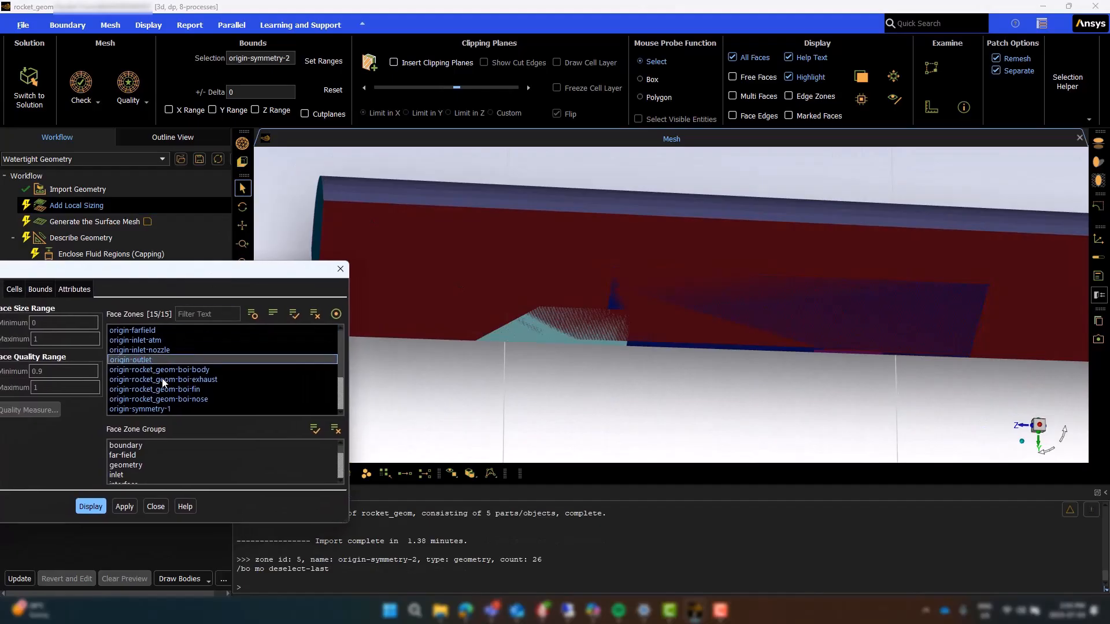
scroll(163, 383, "down", 1)
left_click(174, 389)
left_click(99, 507)
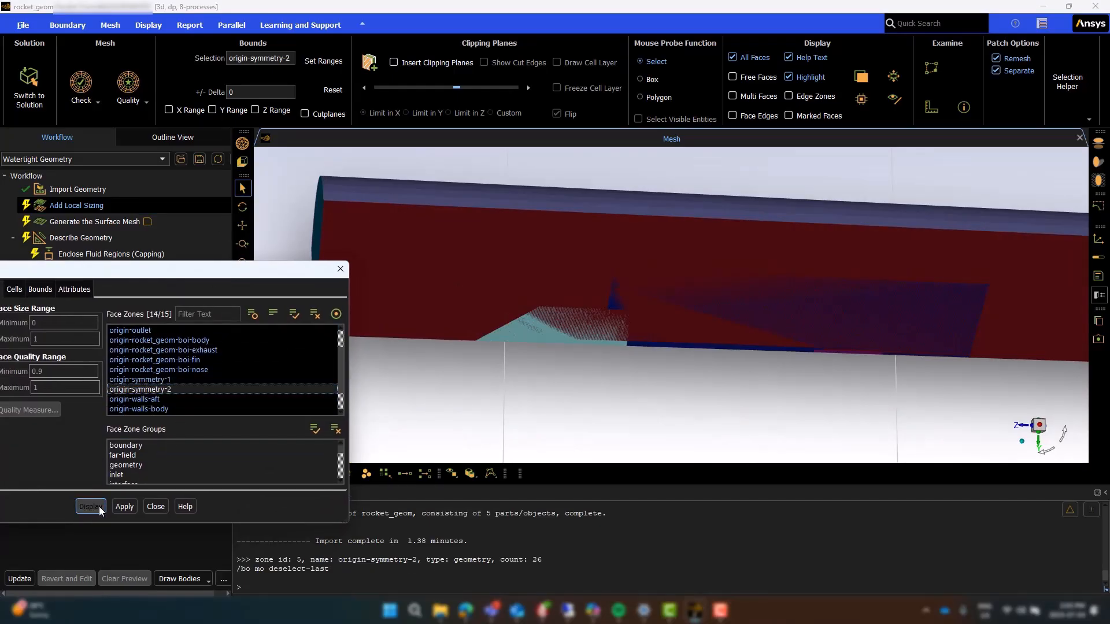
left_click_drag(289, 270, 241, 279)
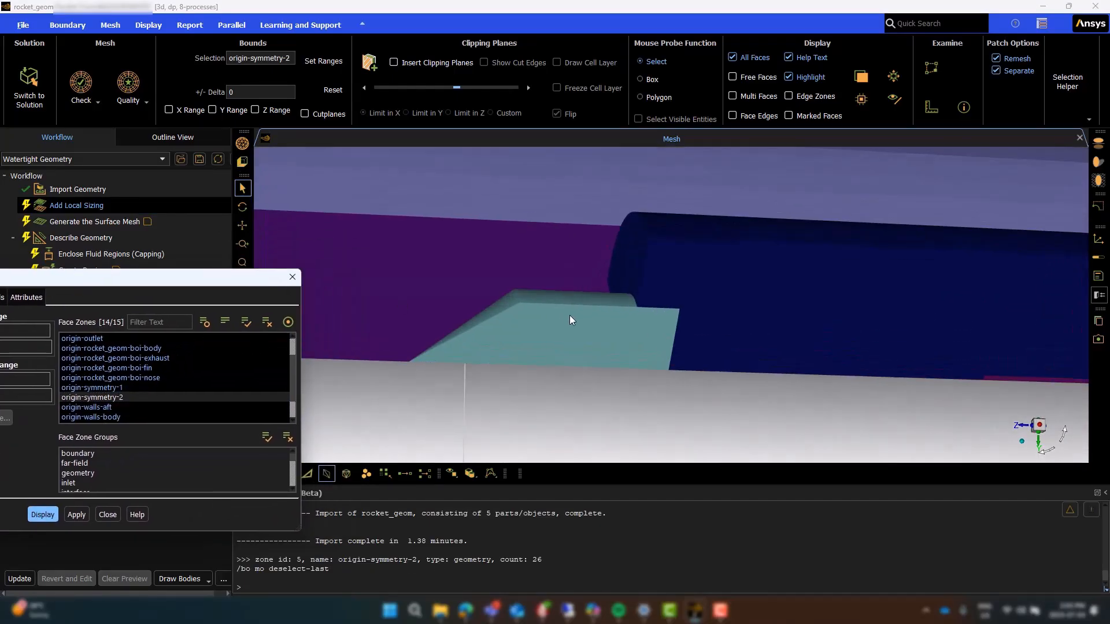
Hide the boi-nose, boi-fin, boi-exhaust and boi-body face zones from the display and inspect the rocket surfaces
mouse_move(571, 316)
left_mouse_down()
mouse_move(661, 352)
mouse_move(562, 327)
left_mouse_up()
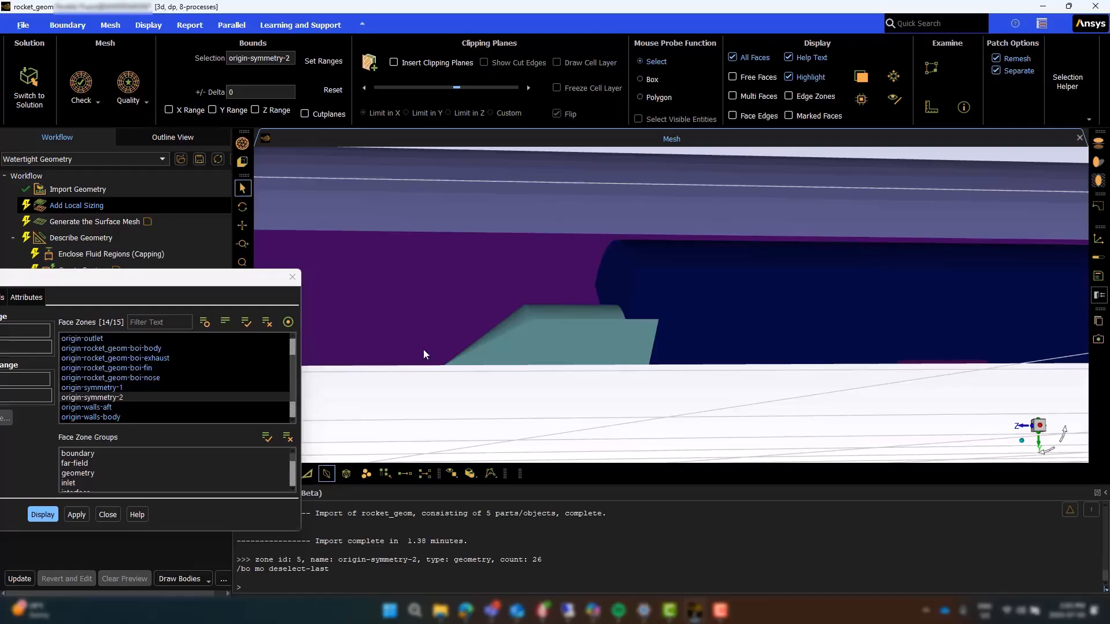
left_click(139, 378)
left_click(138, 368)
left_click(144, 358)
left_click(147, 348)
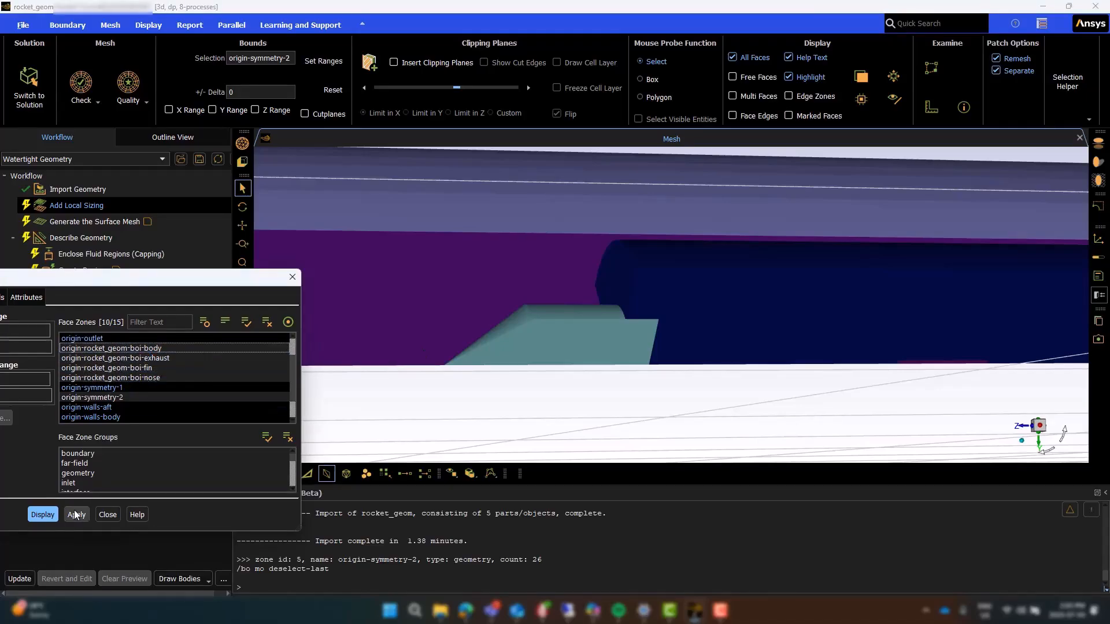
left_click(51, 517)
scroll(529, 367, "up", 4)
left_click_drag(529, 368, 604, 378)
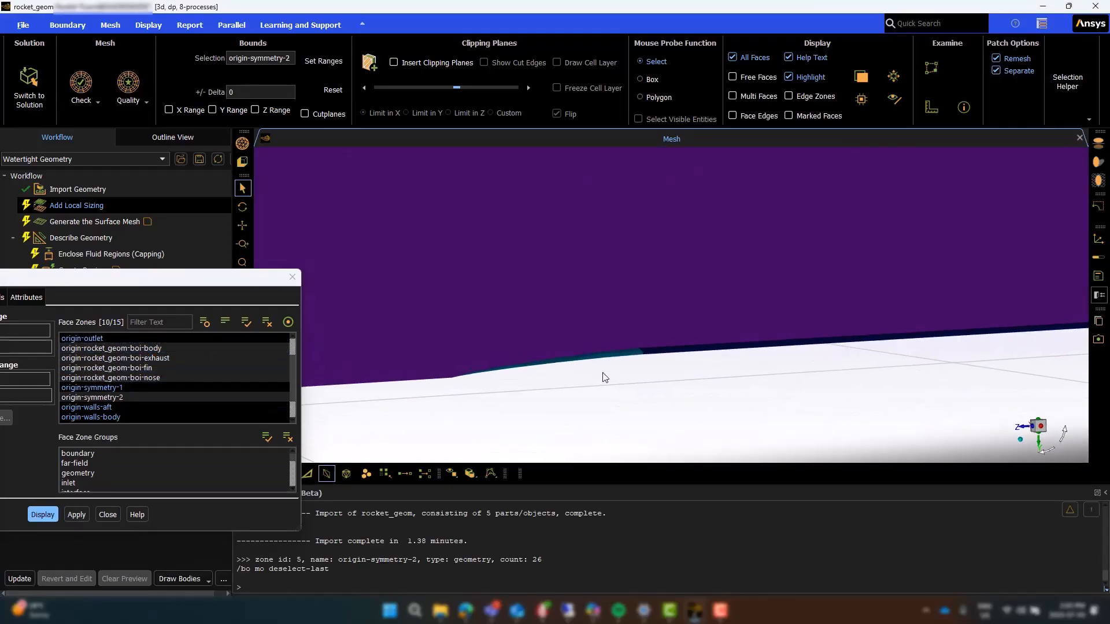
scroll(485, 372, "down", 4)
scroll(924, 355, "up", 4)
left_click_drag(907, 366, 701, 356)
left_click(106, 515)
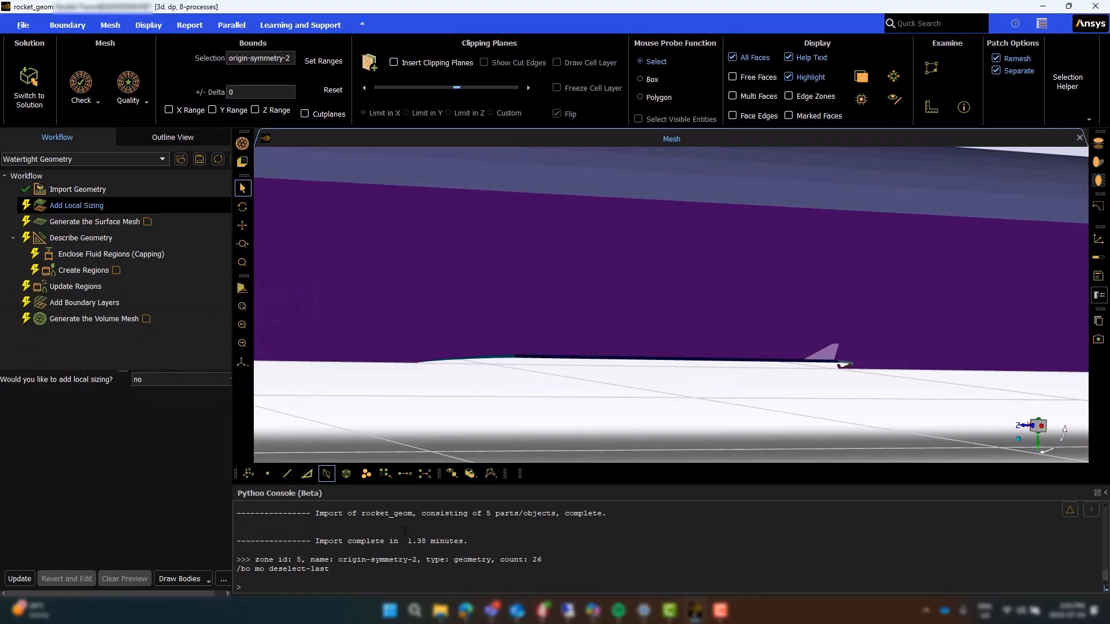
Enable local sizing and set the size control type to Body Of Influence
left_click(174, 381)
left_click(163, 392)
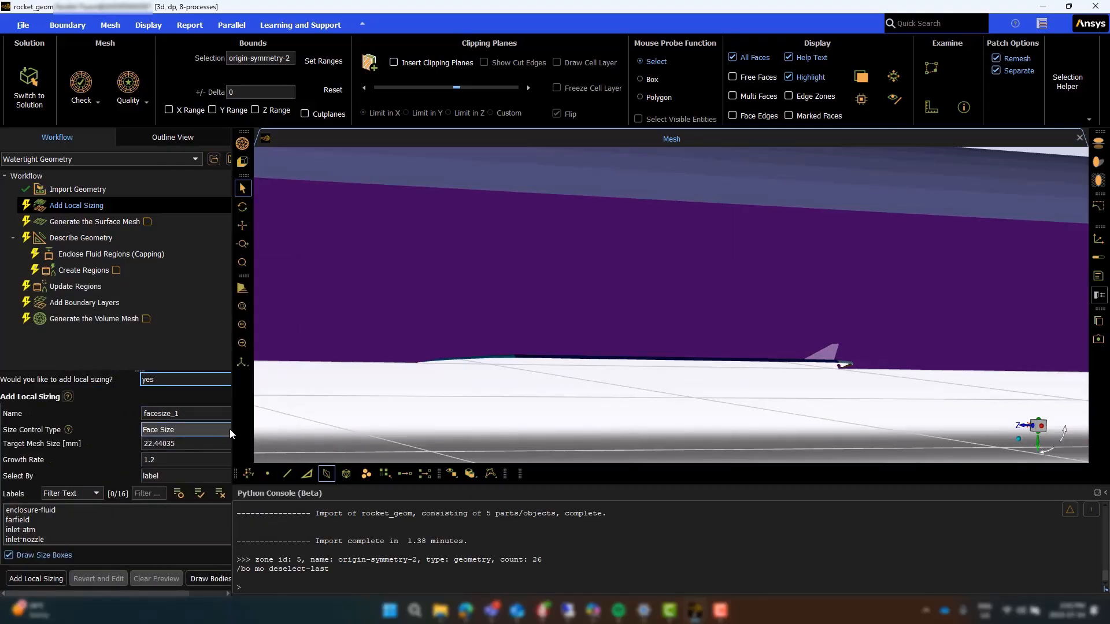
left_click(290, 431)
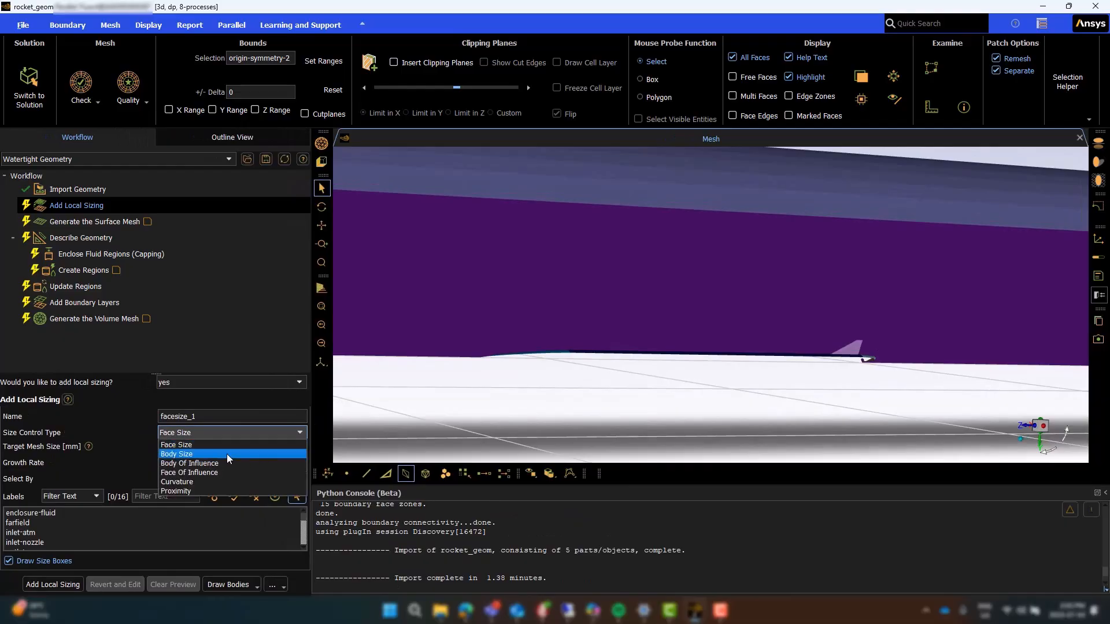
left_click(220, 464)
left_click_drag(186, 374, 186, 298)
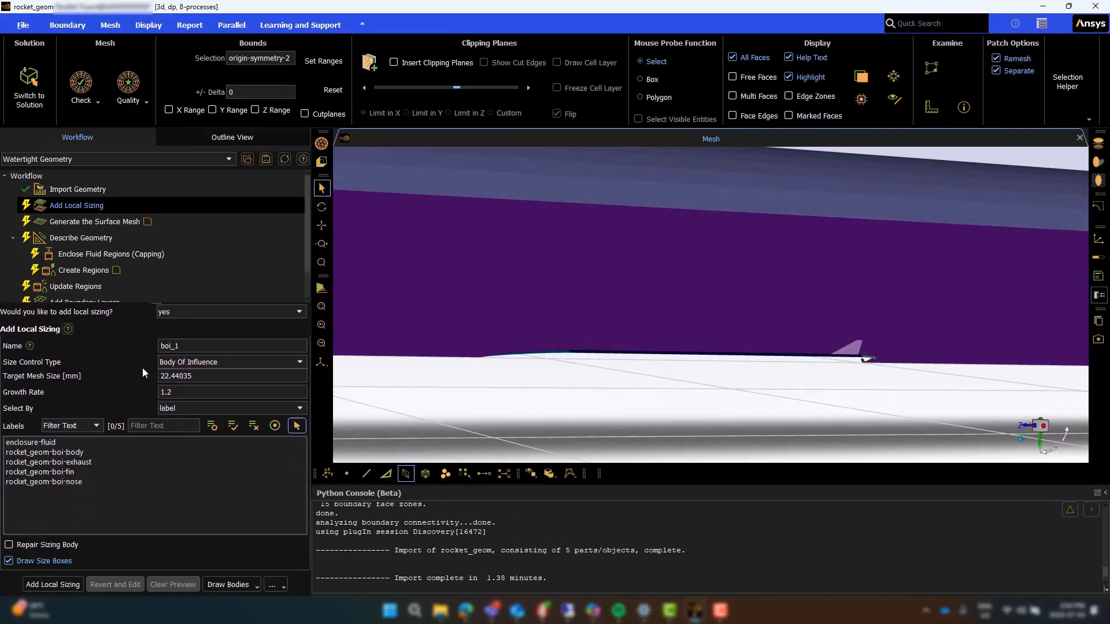
Add a body-of-influence sizing named boi_nose on rocket_geom-boi-nose with a 6 mm target mesh size
left_click(87, 481)
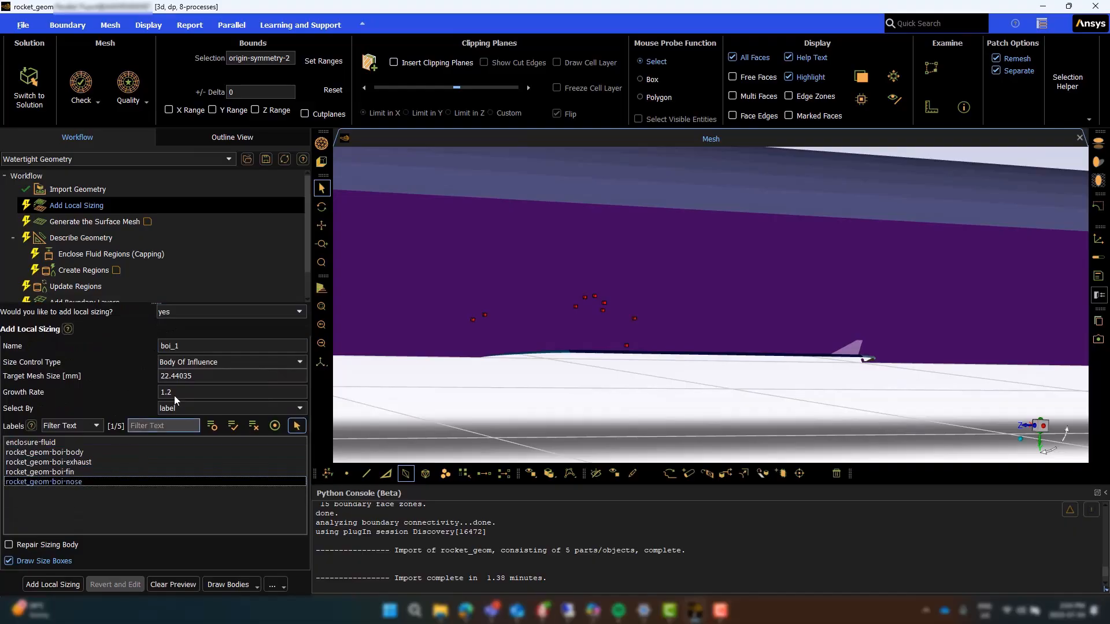
left_click_drag(202, 377, 141, 371)
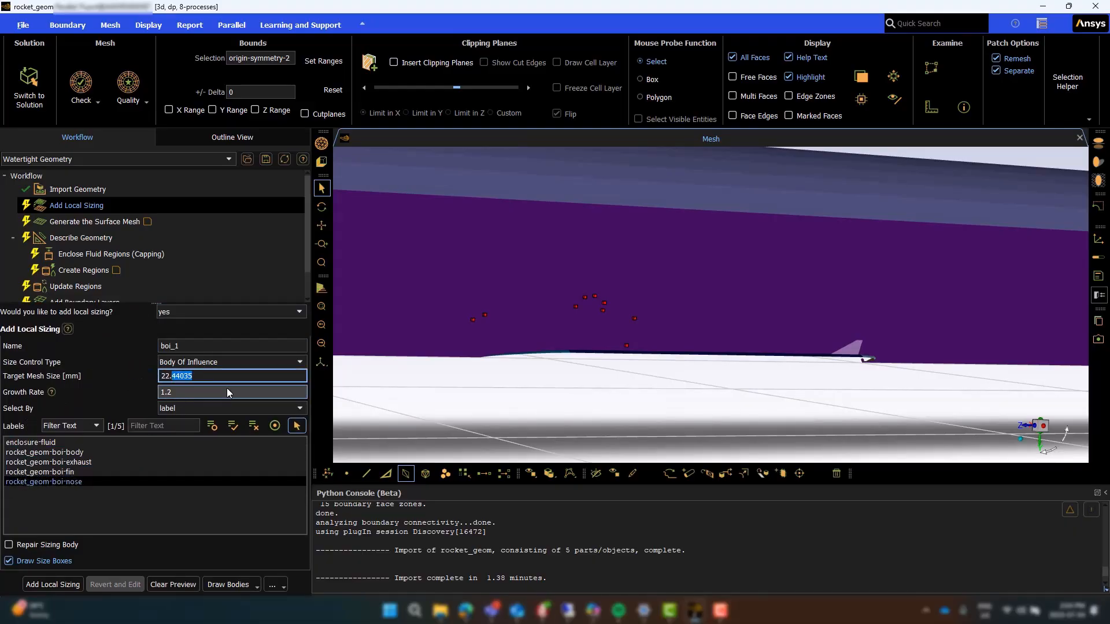
type("6")
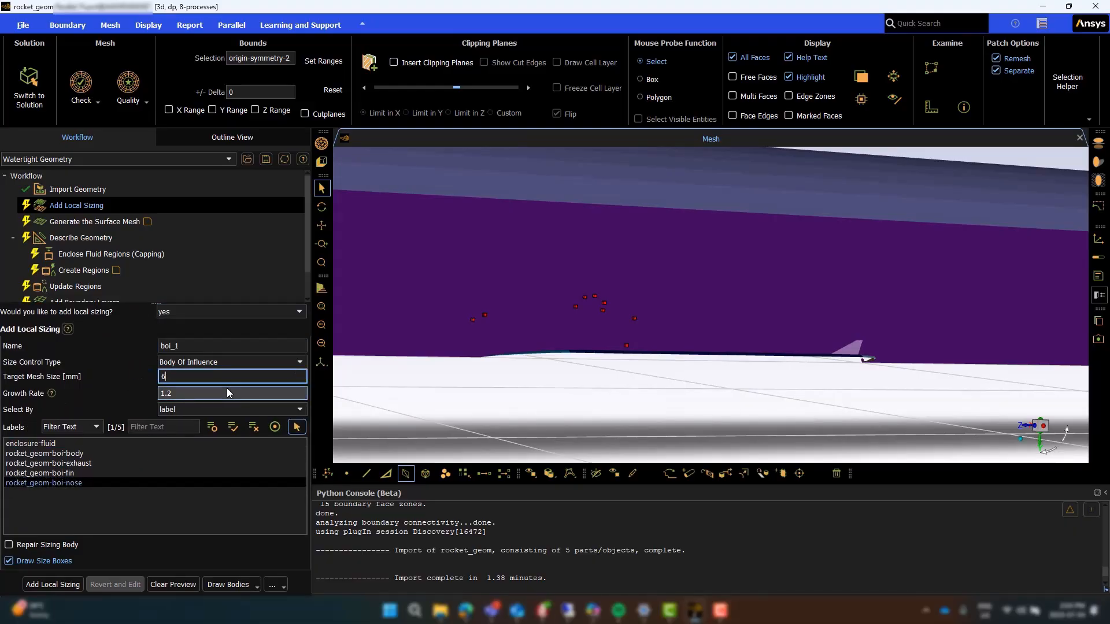
left_click(201, 350)
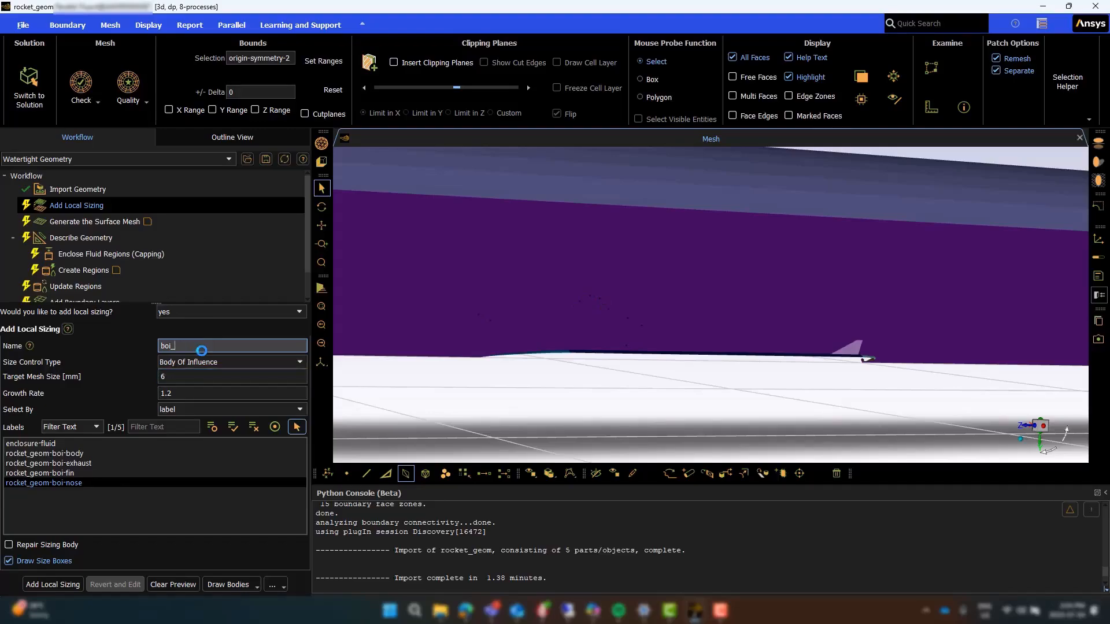
left_click(53, 584)
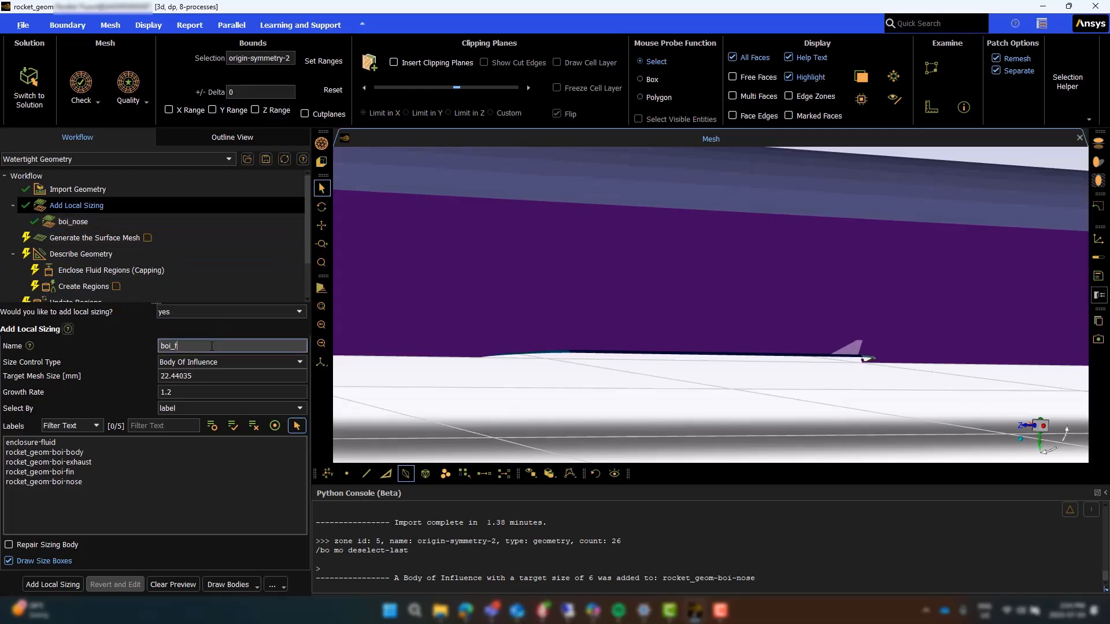
Add a body-of-influence sizing named boi_fin on rocket_geom-boi-fin with a 6 mm target mesh size
left_click(40, 472)
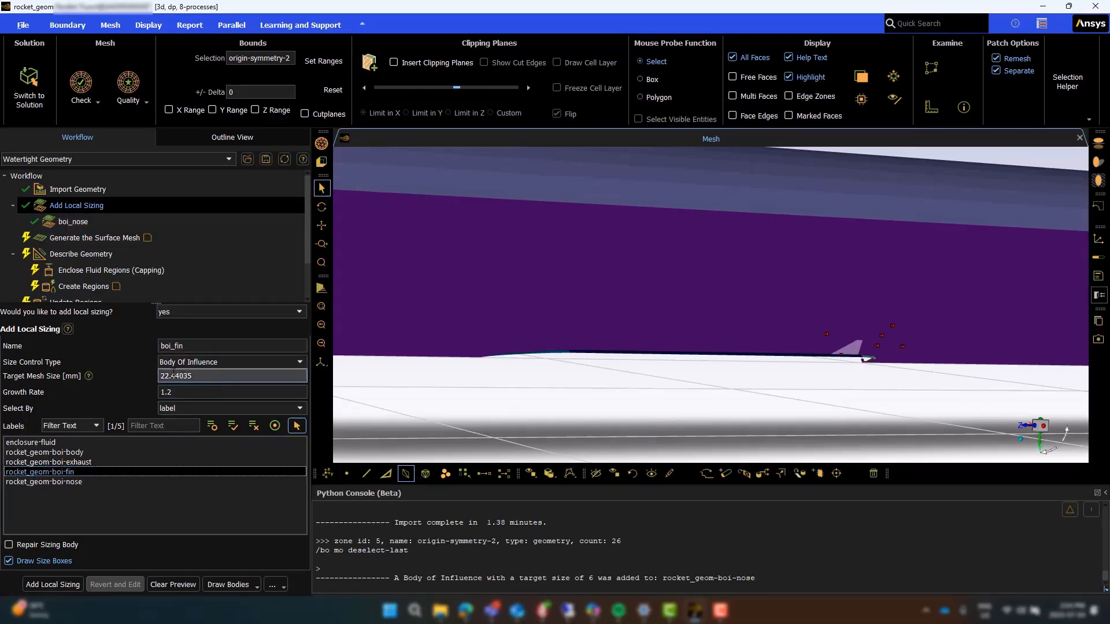
type("6")
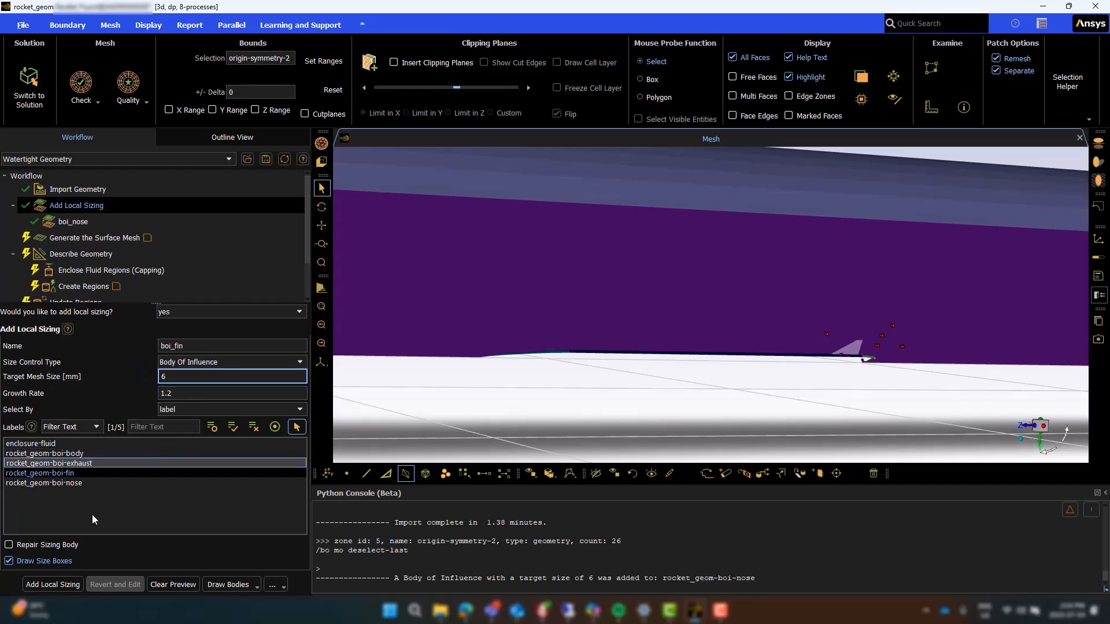
left_click(61, 585)
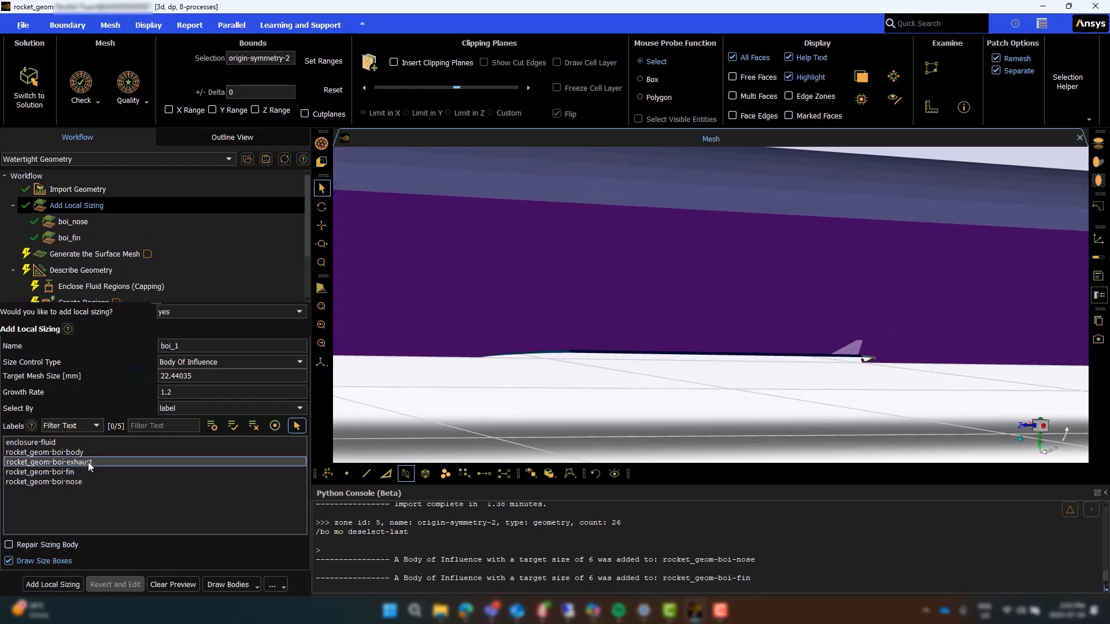
Add a body-of-influence sizing named boi_exhaust on rocket_geom-boi-exhaust with a 3 mm target mesh size
type("3")
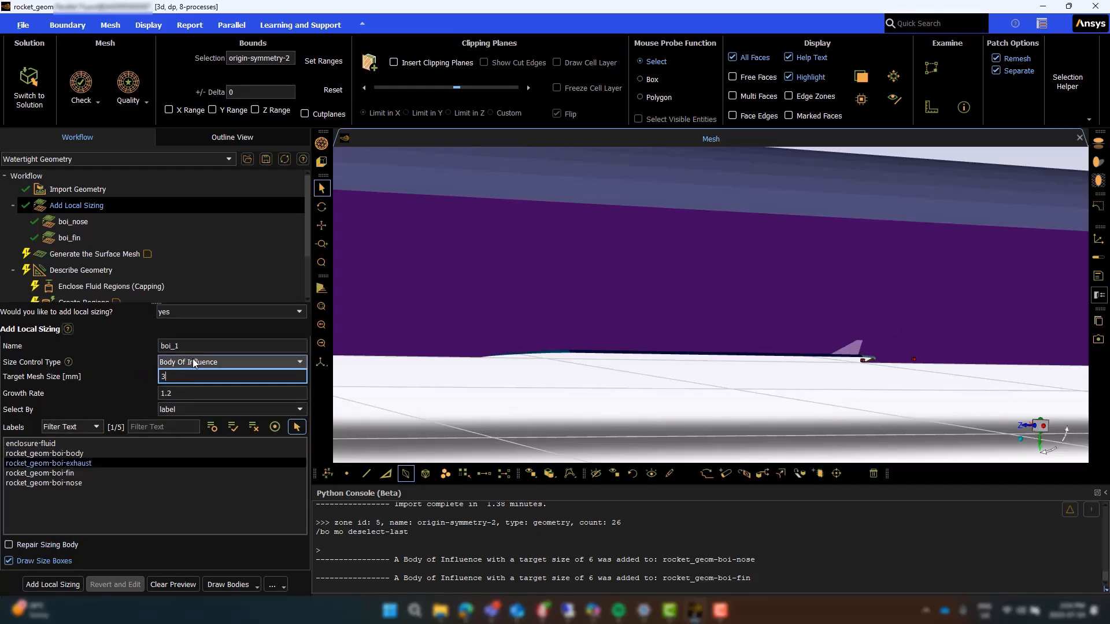
left_click(193, 348)
type("exhaust")
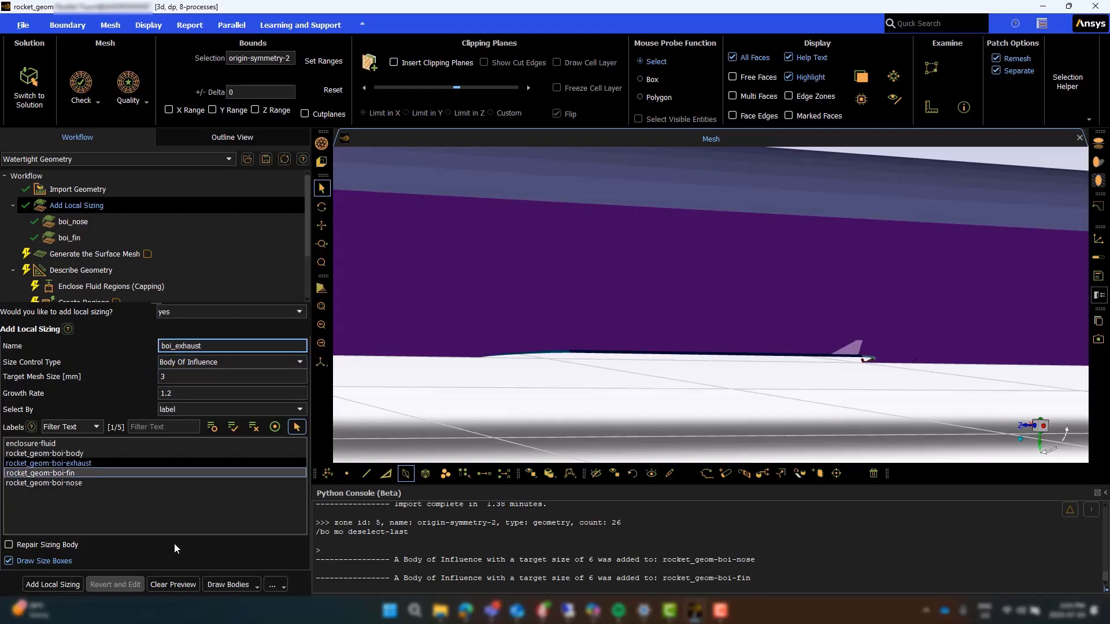
left_click(67, 585)
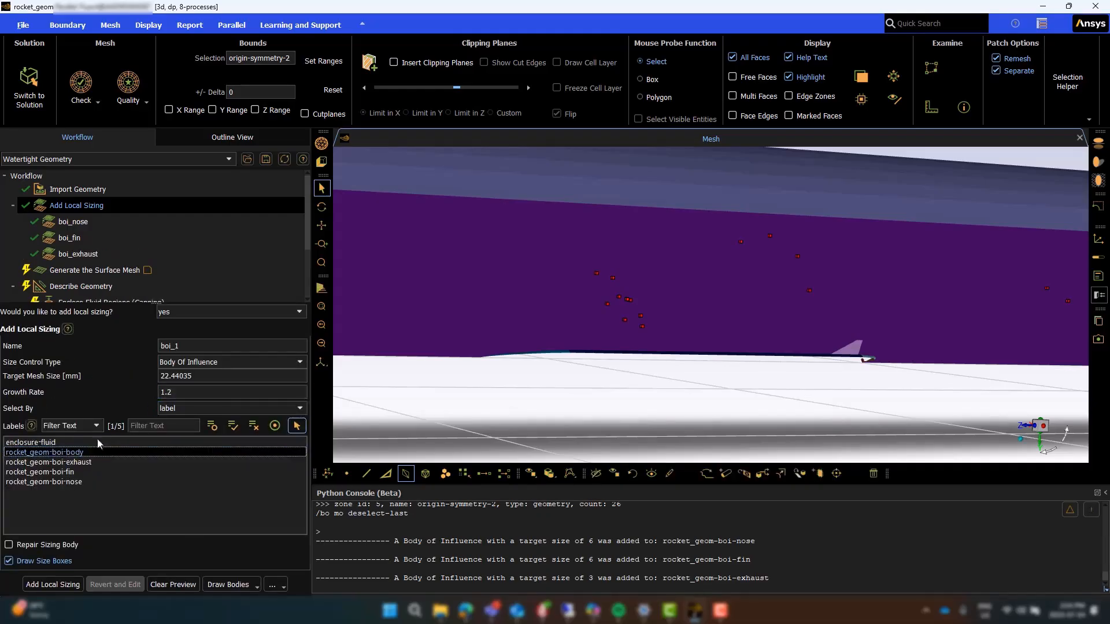
Add a body-of-influence sizing on rocket_geom-boi-body with an 18 mm target mesh size
left_click_drag(195, 376, 136, 376)
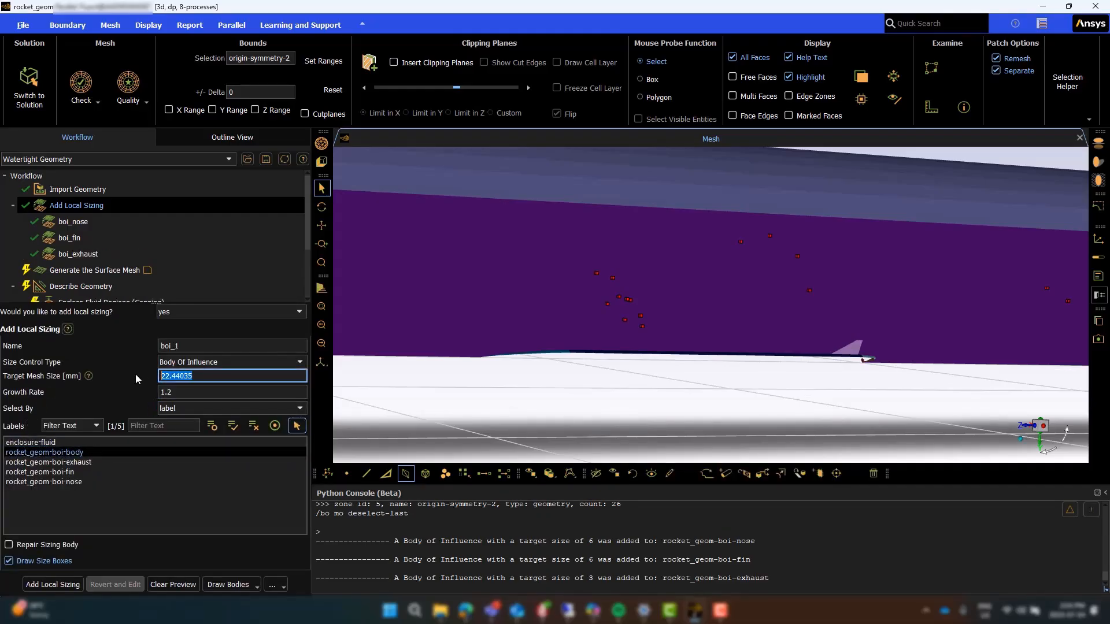
type("18")
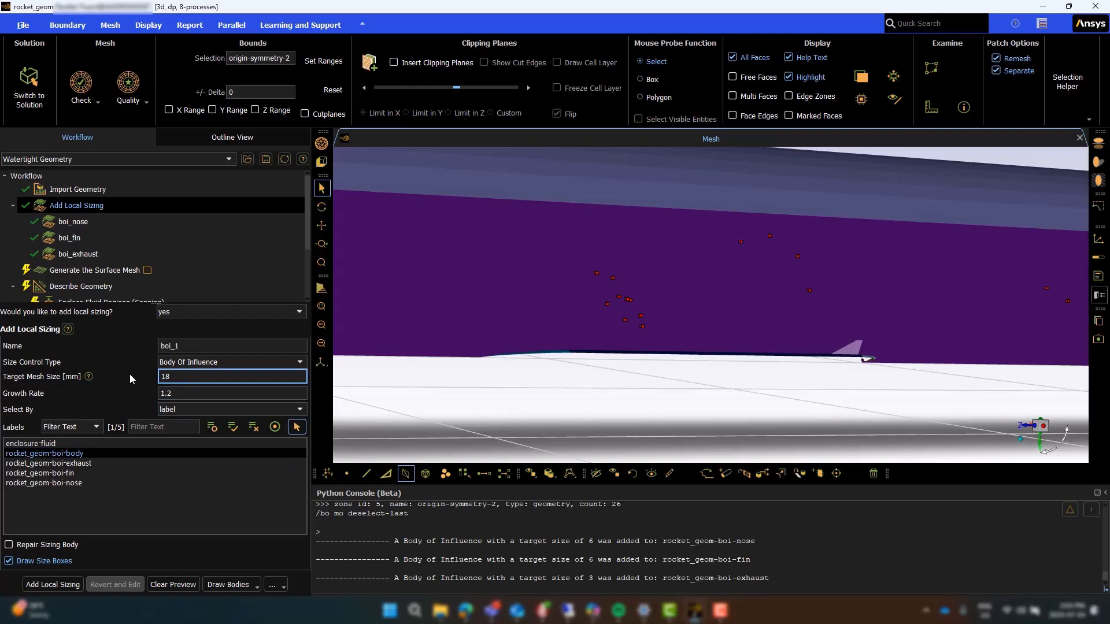
left_click(68, 584)
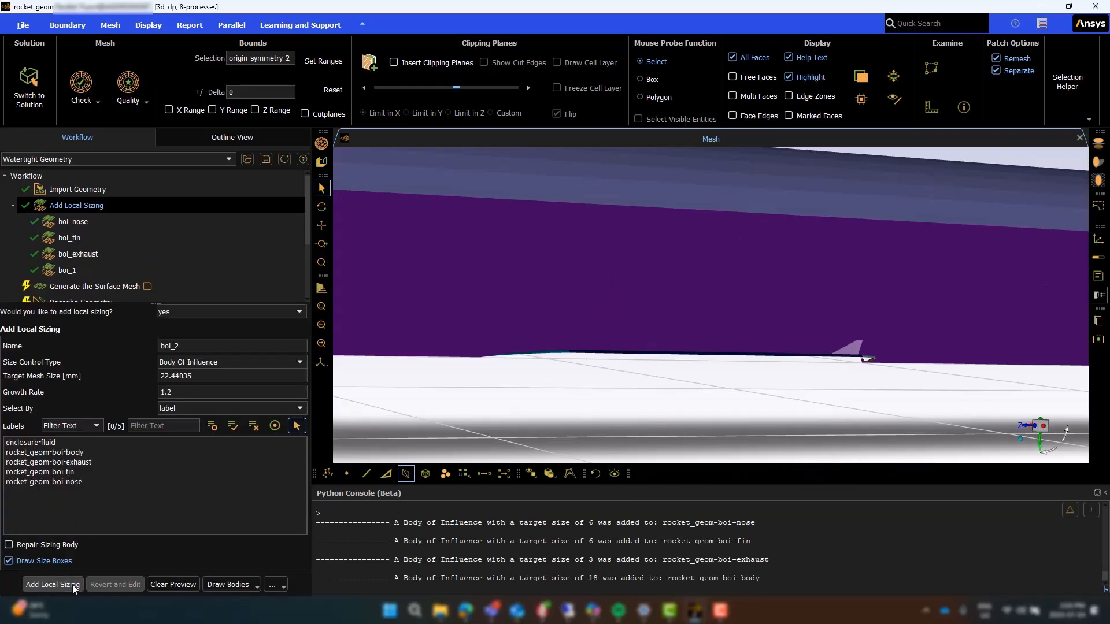
Edit the local sizing on rocket_geom-boi-body, rename it boi_body and update it
left_click(119, 270)
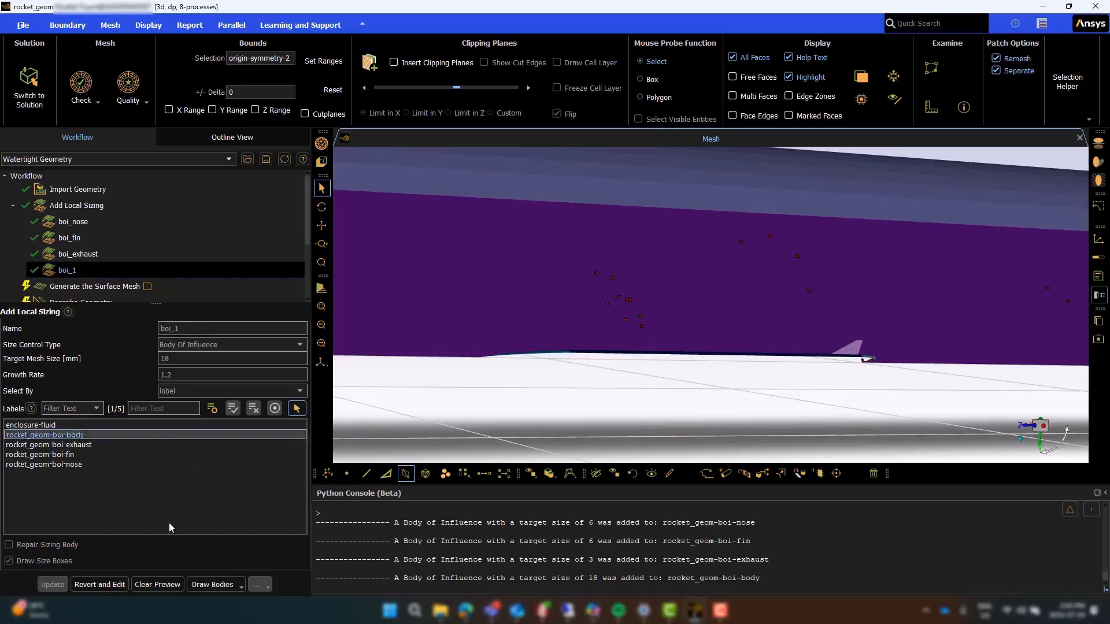
left_click(98, 584)
left_click(223, 327)
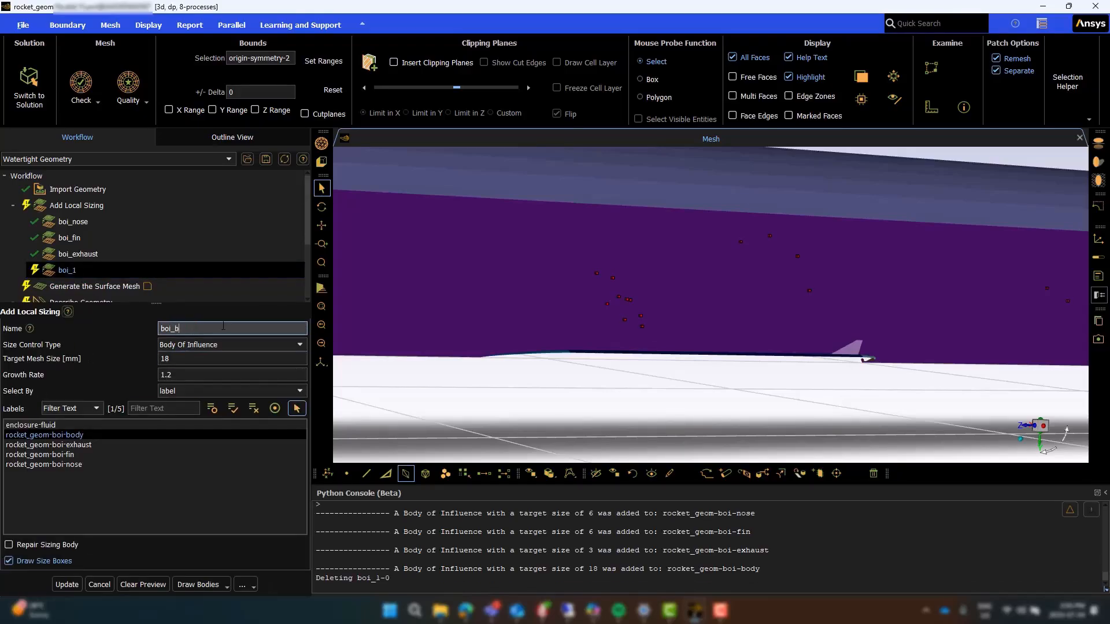
left_click(68, 585)
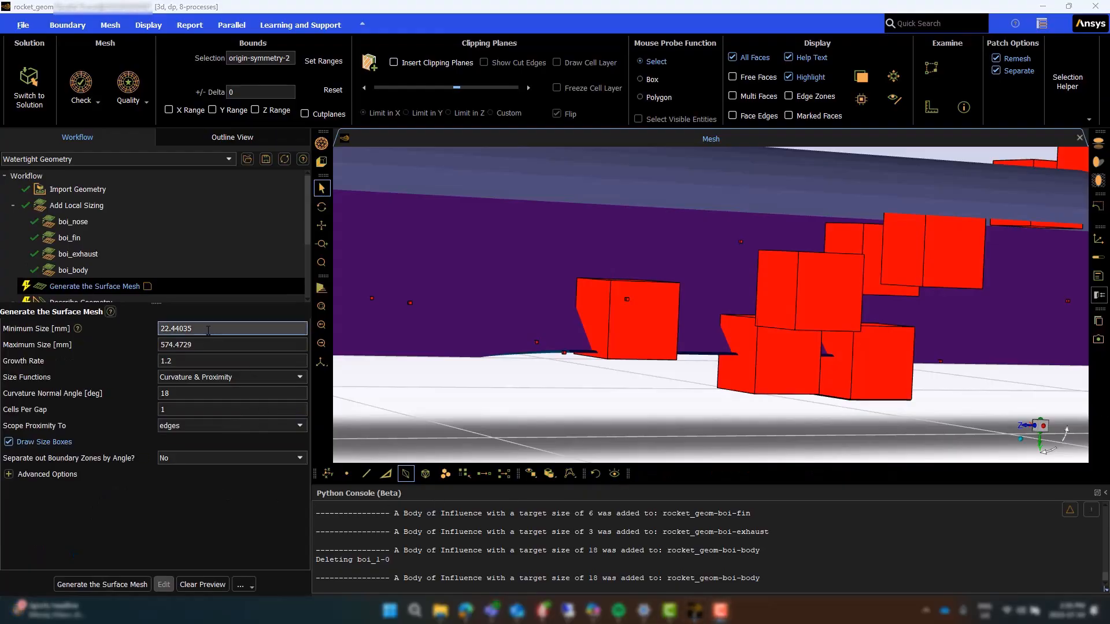
Try maximum surface mesh sizes of 225 mm and 500 mm to compare the previewed size boxes
left_click_drag(207, 345, 139, 345)
type("2")
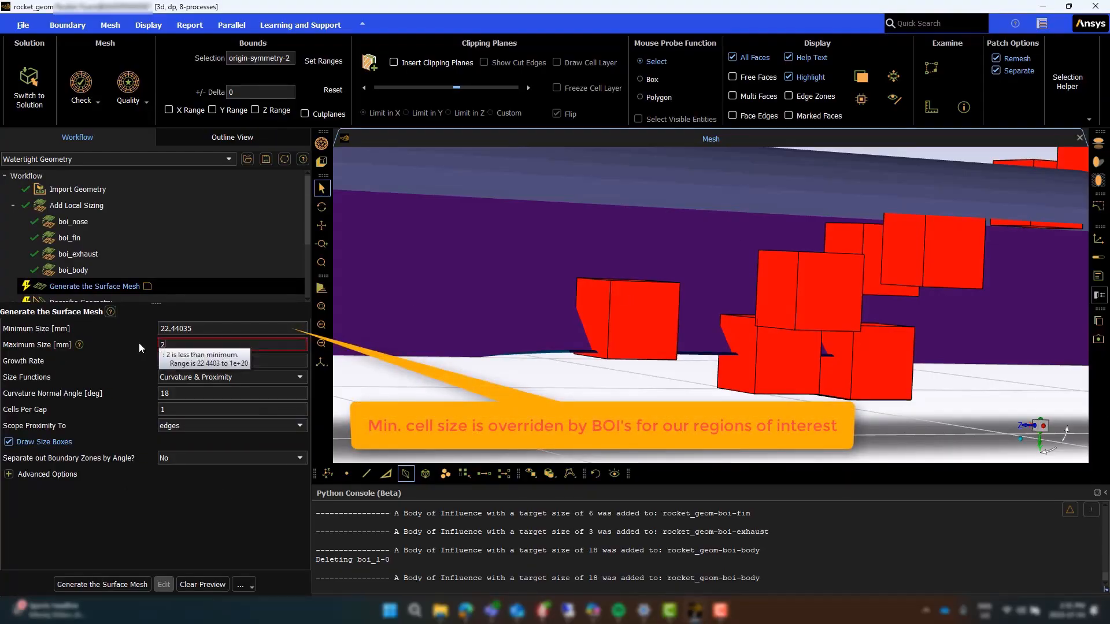
type("25")
key("Return")
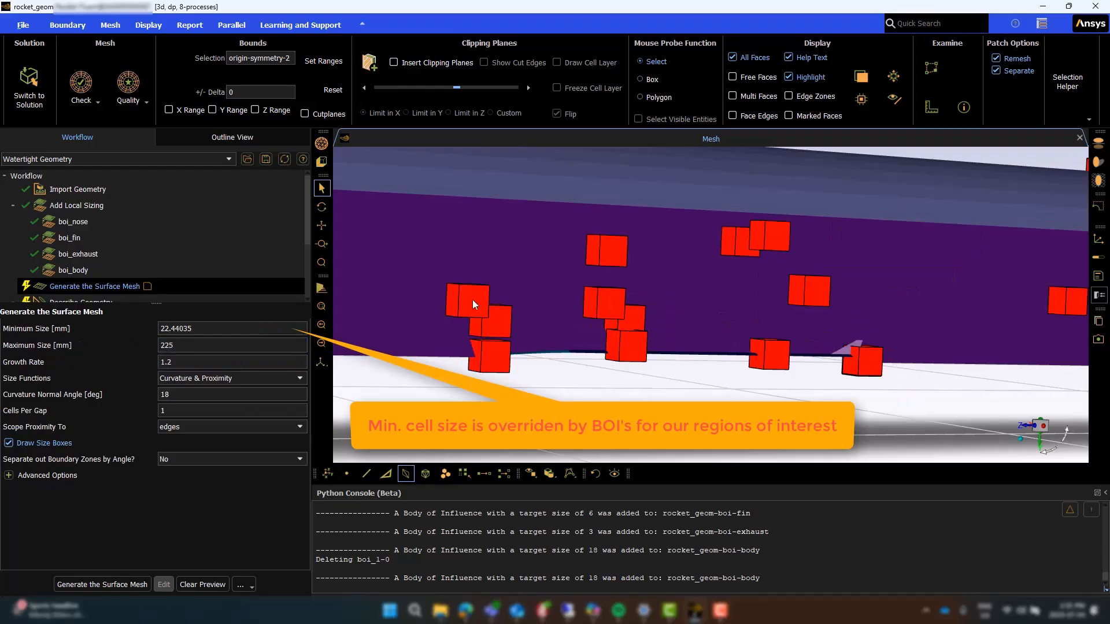
double_click(220, 346)
type("500")
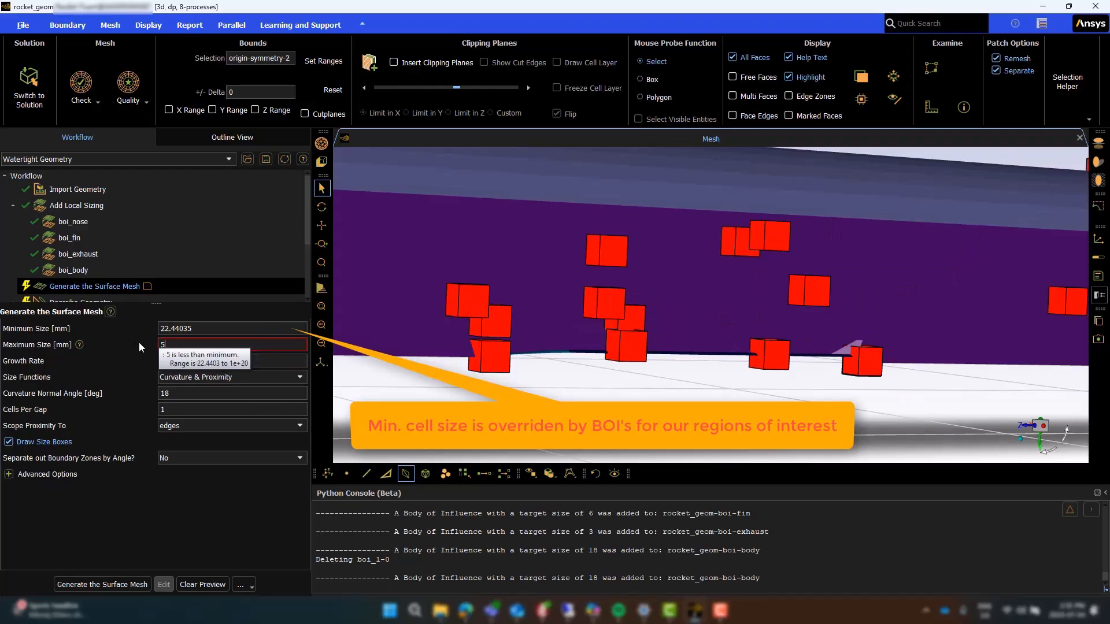
key("Return")
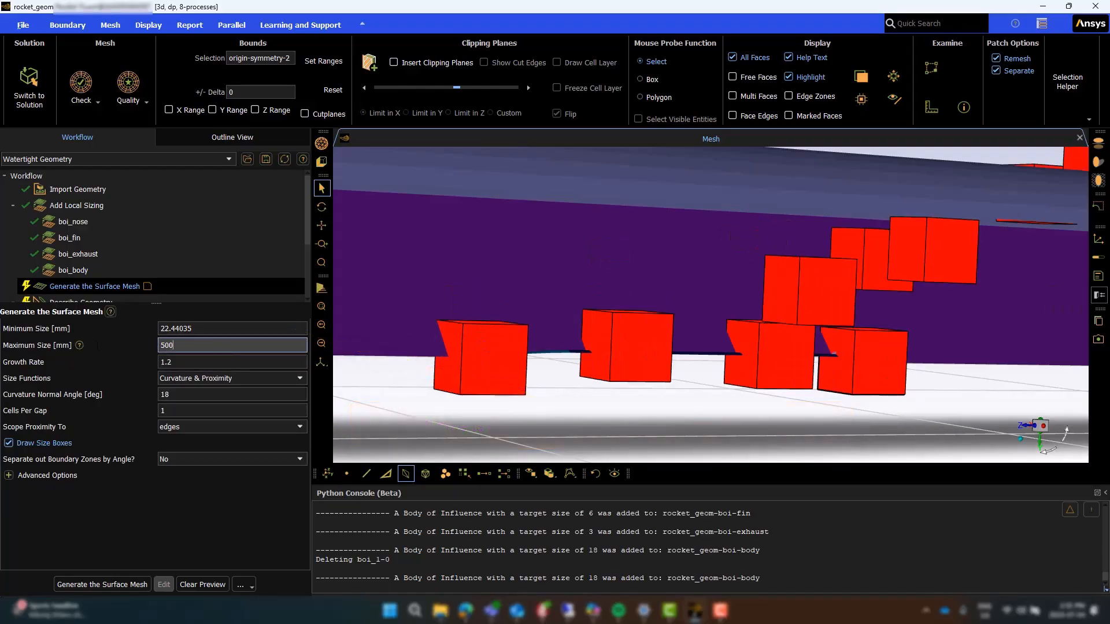
Set the maximum size to 225 mm and cells per gap to 2, and generate the surface mesh
left_click_drag(191, 345, 97, 342)
type("225")
key("Return")
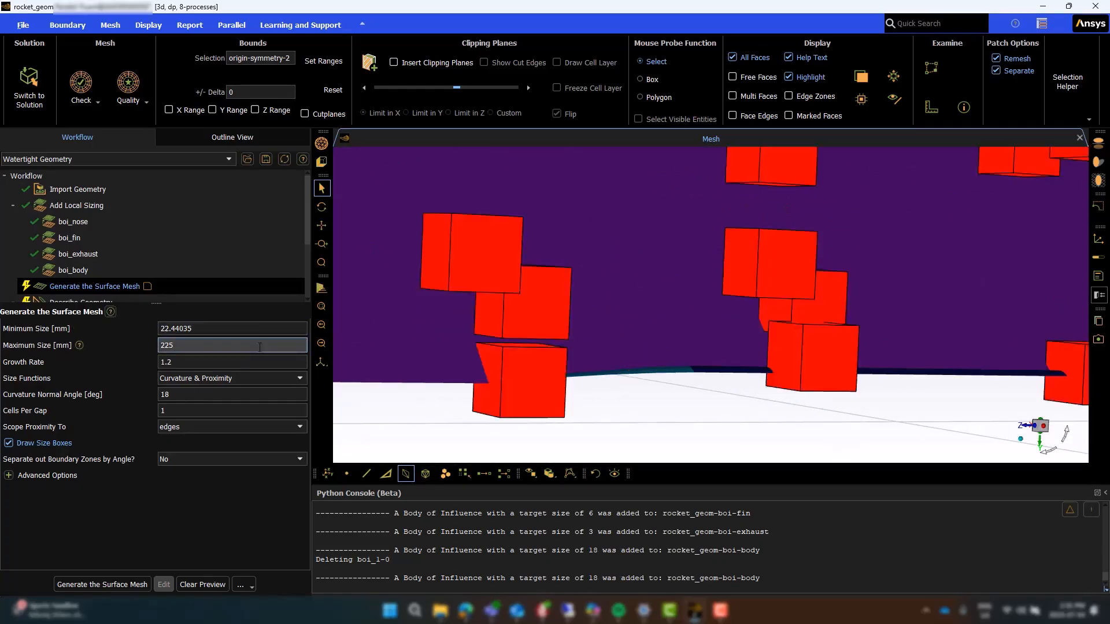
left_click(202, 411)
key("BackSpace")
type("2")
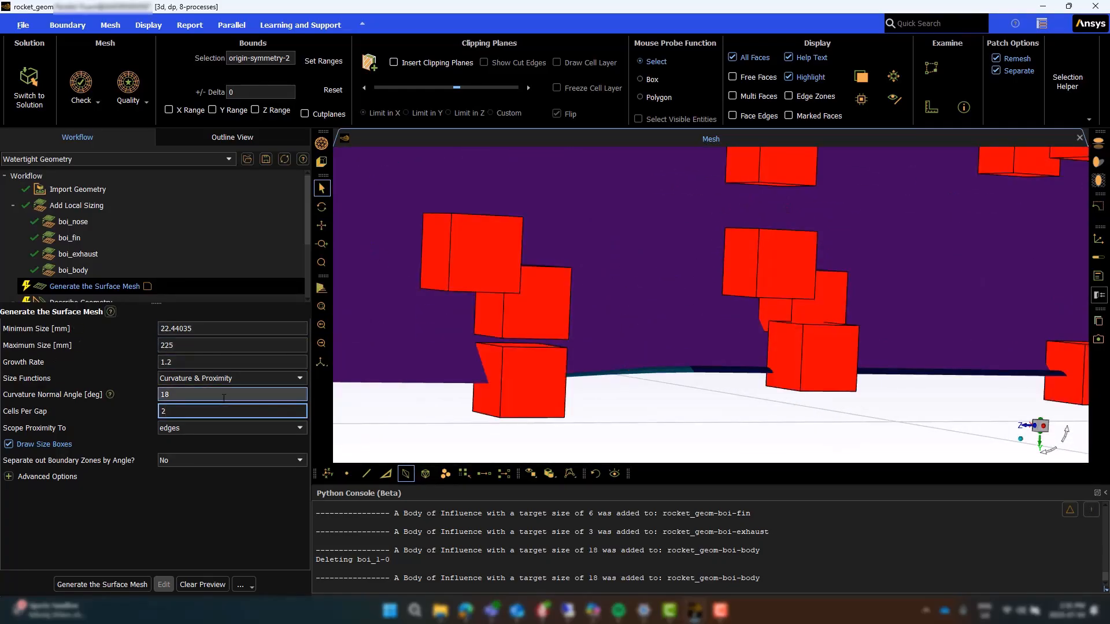
left_click(102, 585)
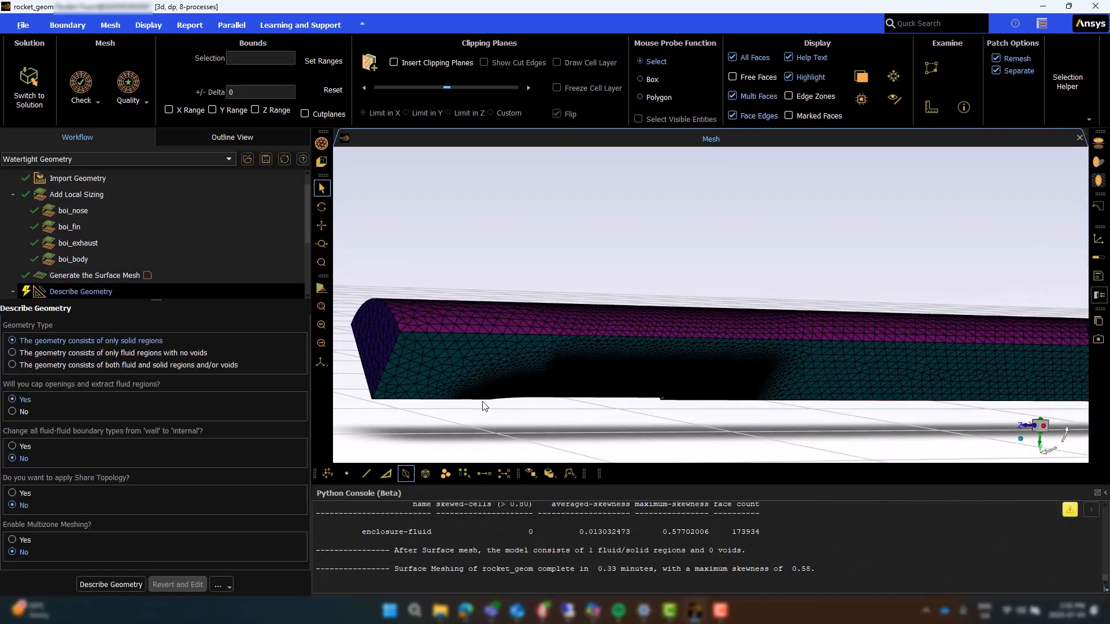
Examine the surface mesh and its maximum skewness, and review which tasks can be inserted after surface mesh generation
middle_click_drag(484, 402, 462, 350)
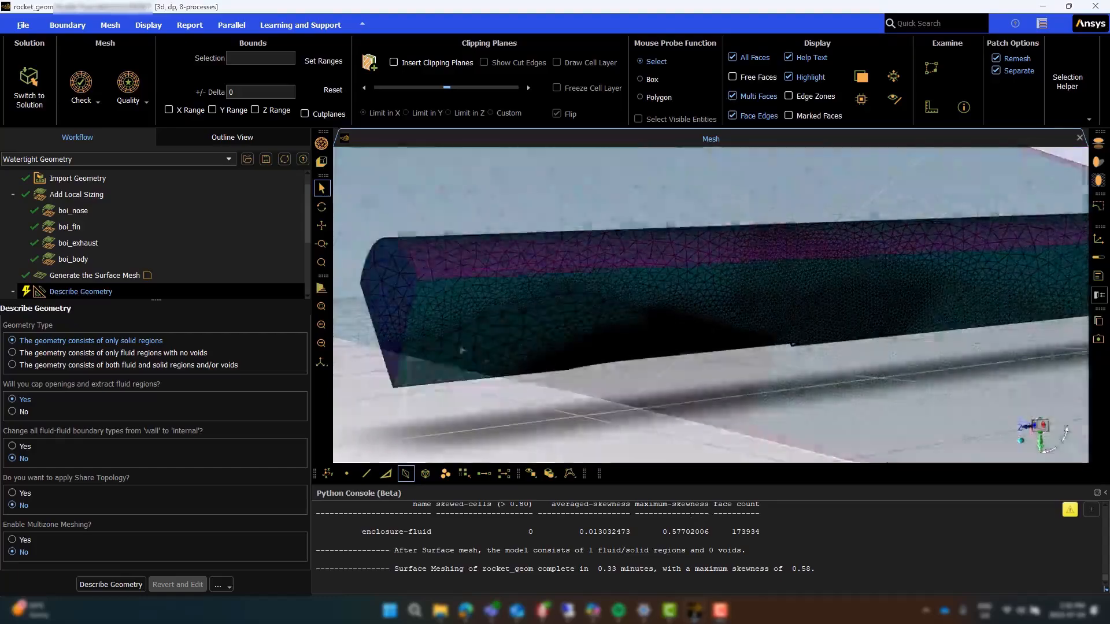
left_click_drag(662, 532, 705, 532)
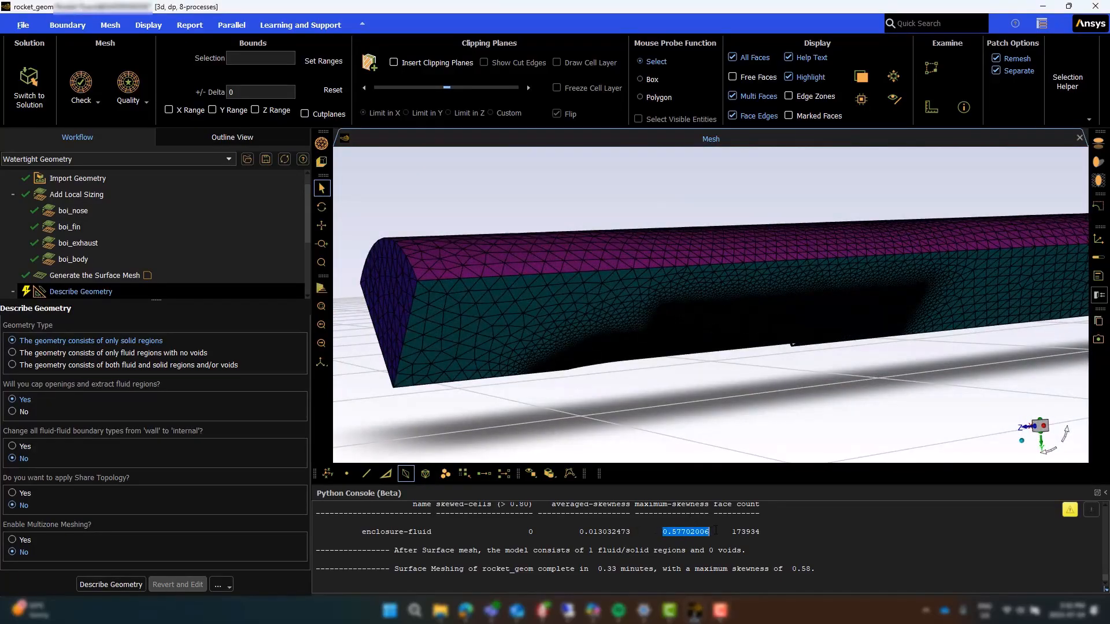
left_click(714, 532)
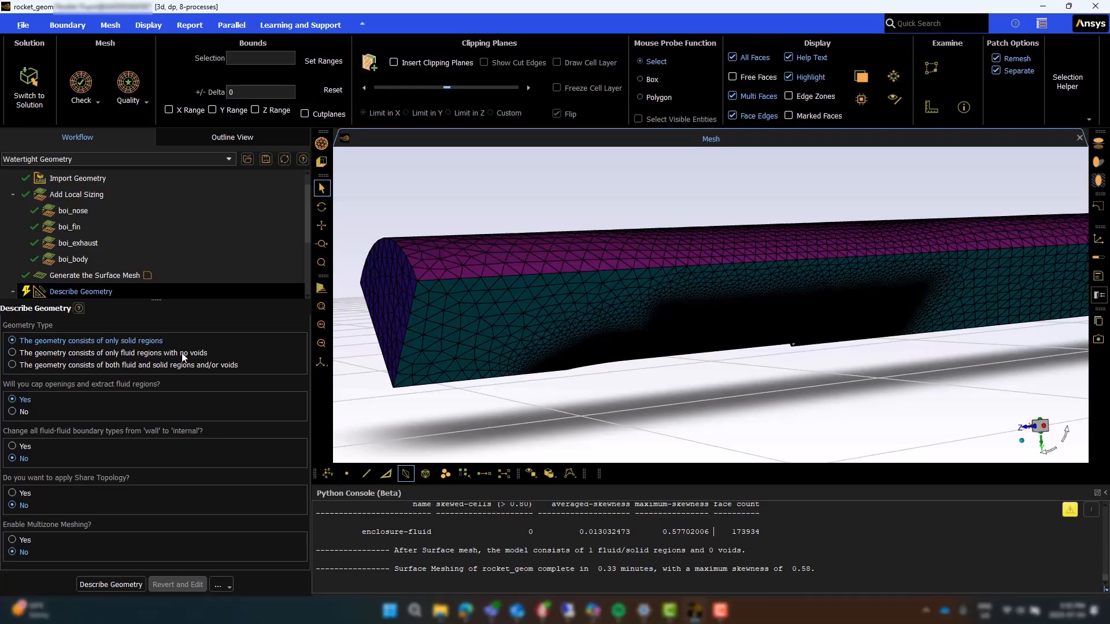
left_click(127, 275)
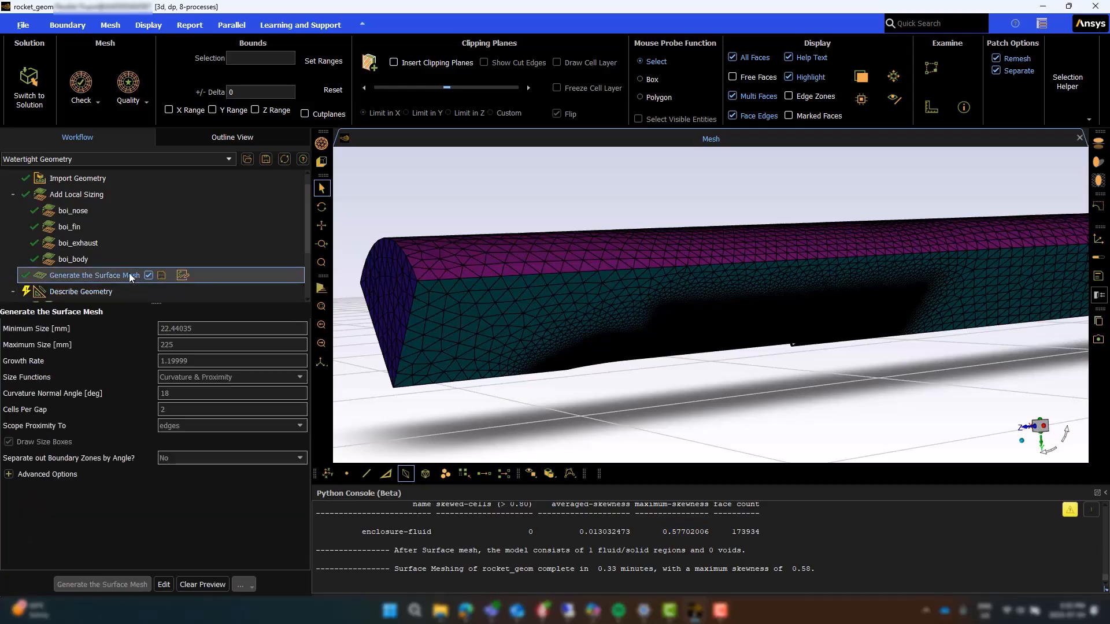
right_click(131, 279)
mouse_move(163, 284)
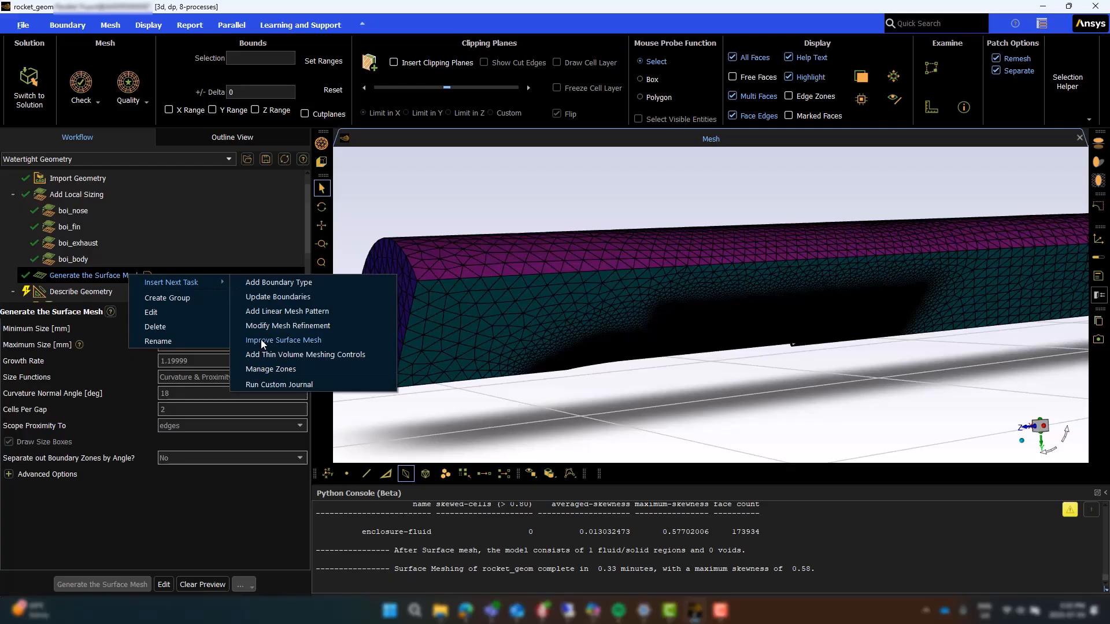
key("Escape")
key("Escape")
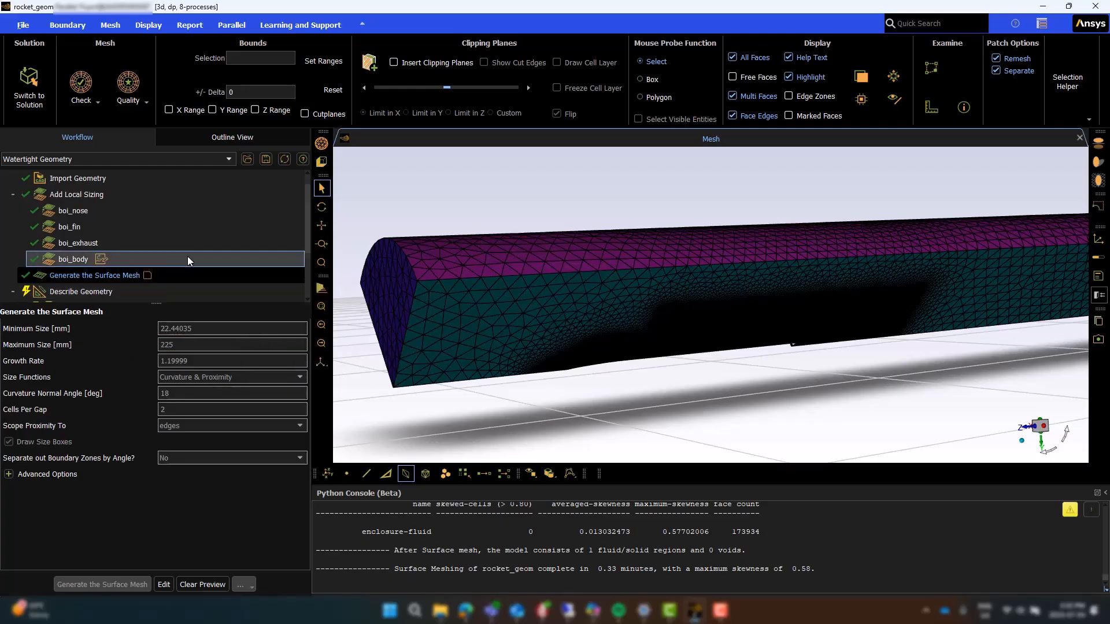
Describe the geometry as consisting of only fluid regions with no voids
scroll(133, 253, "down", 1)
left_click(97, 242)
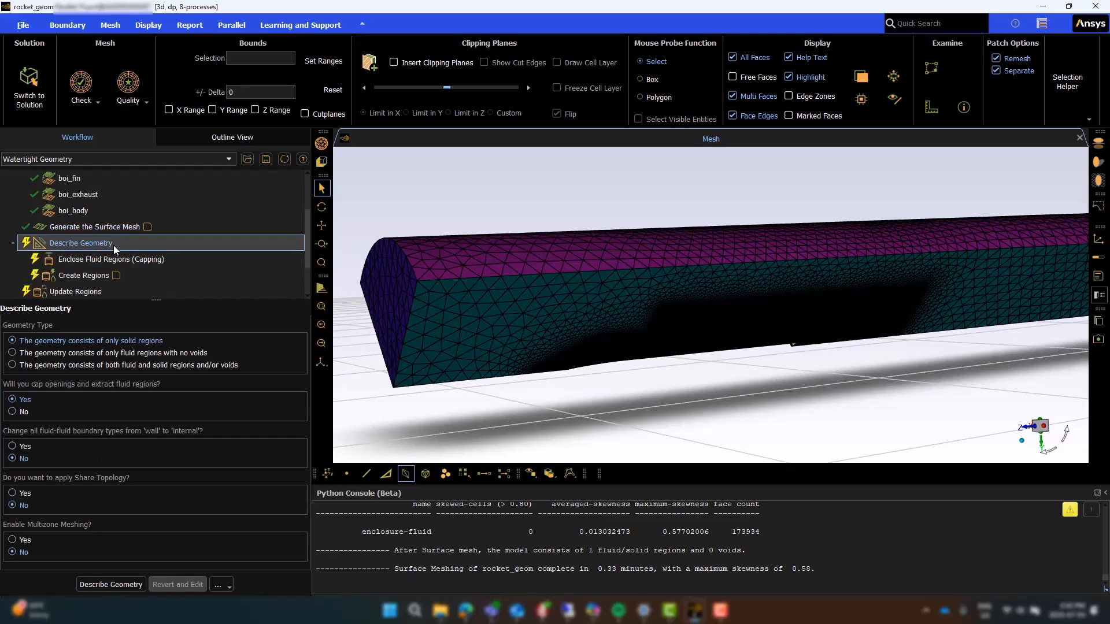
left_click(92, 351)
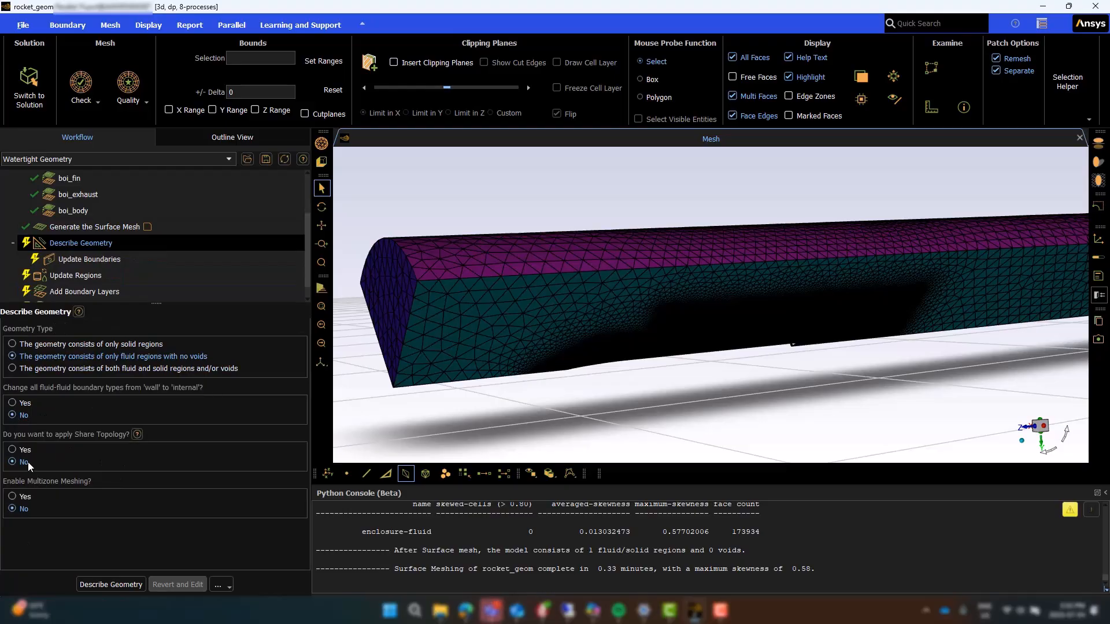
left_click(110, 584)
Set the inlet-atm boundary type to pressure-inlet, and update the boundaries and regions
left_click(283, 391)
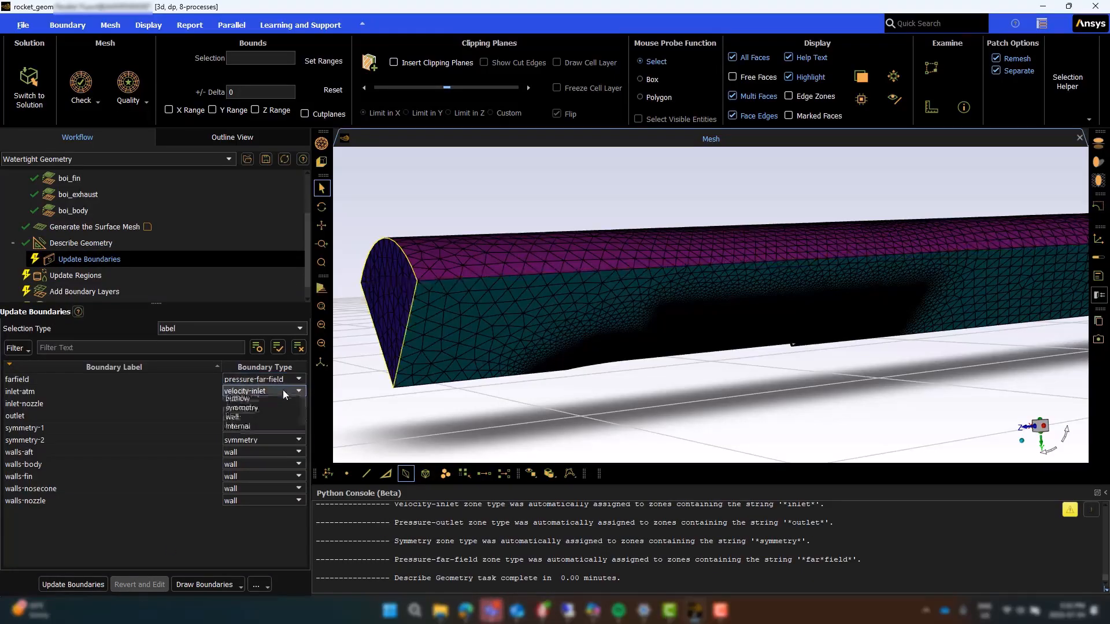
left_click(277, 406)
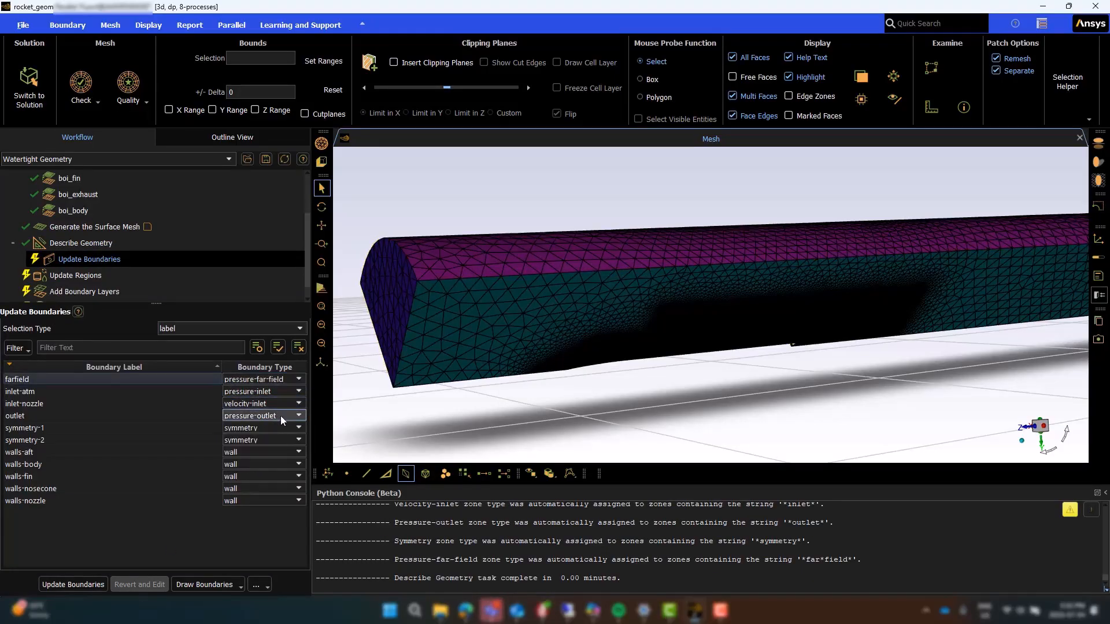
left_click(86, 584)
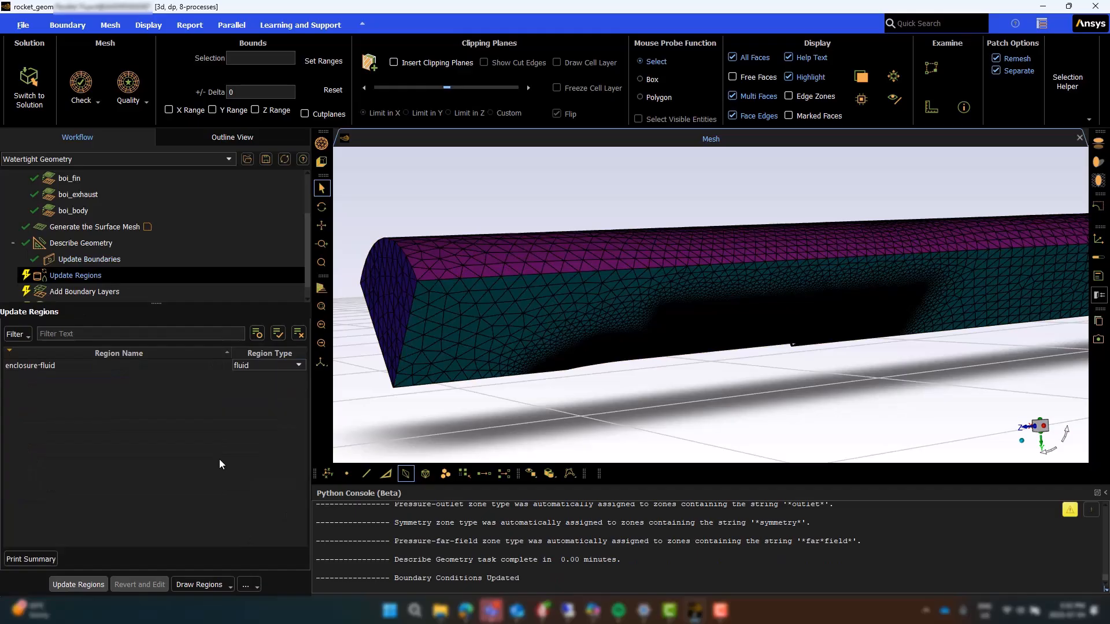
left_click(79, 584)
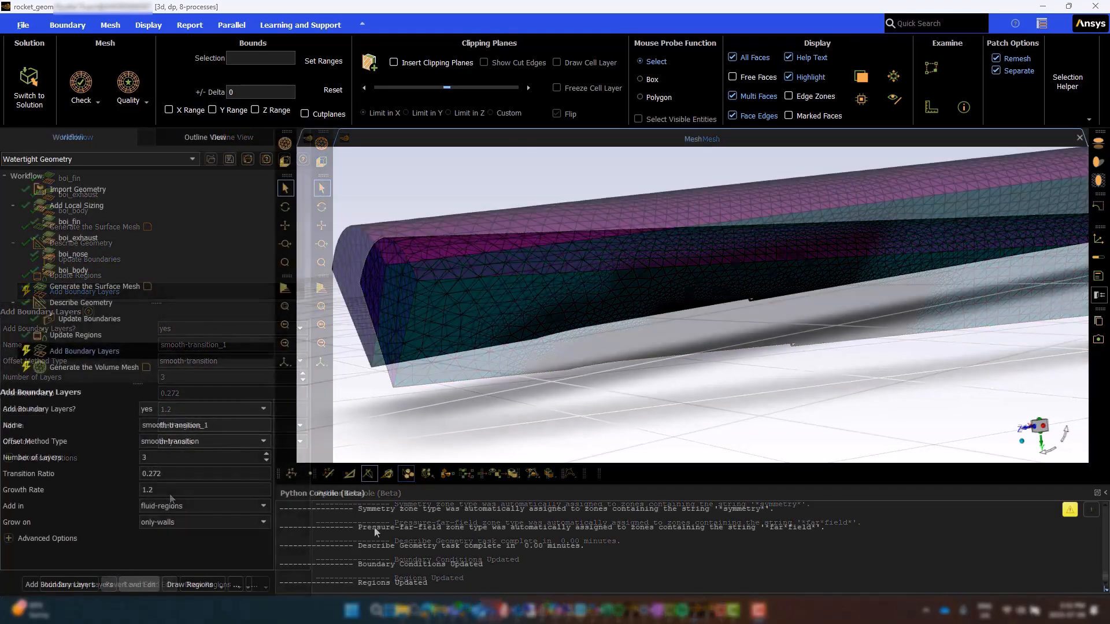
Add smooth-transition boundary layers with 12 layers and a growth rate of 1.1
left_click(194, 490)
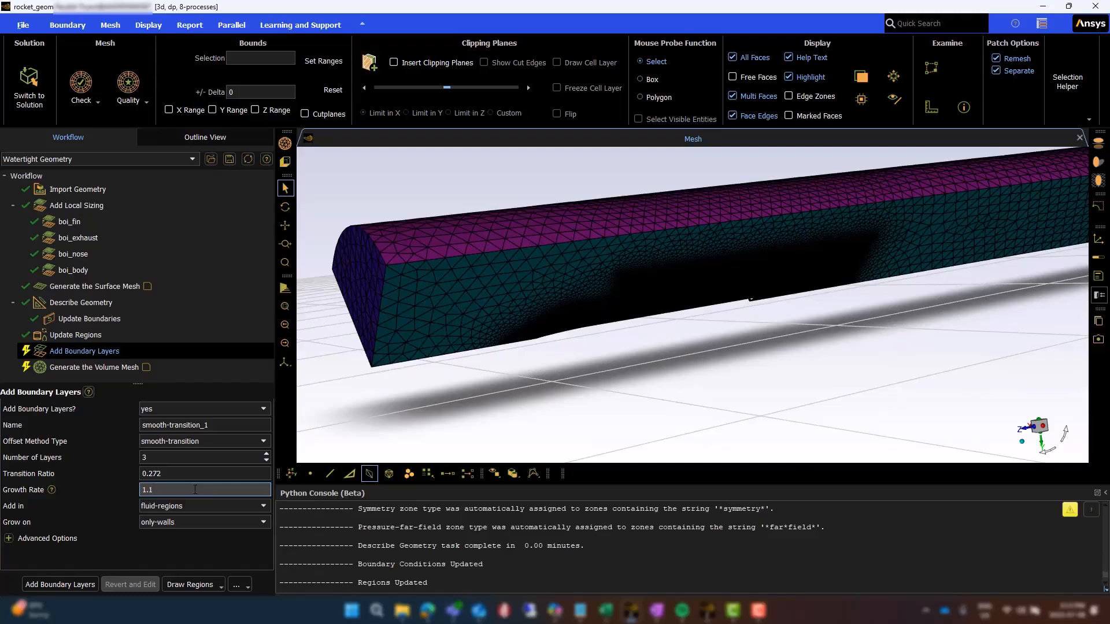
left_click(266, 456)
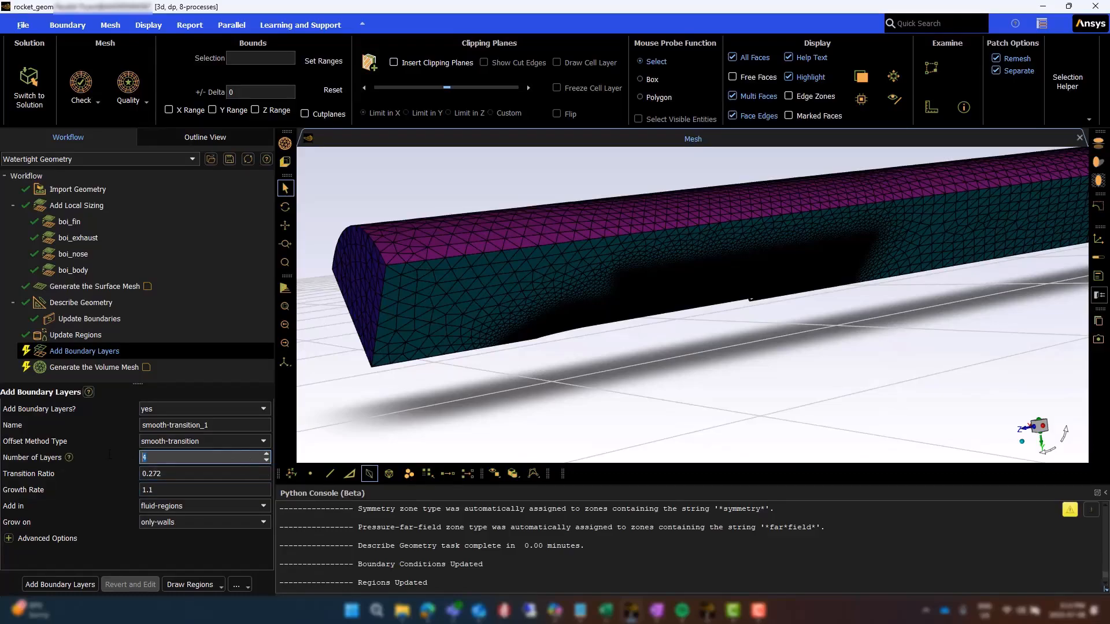
type("12")
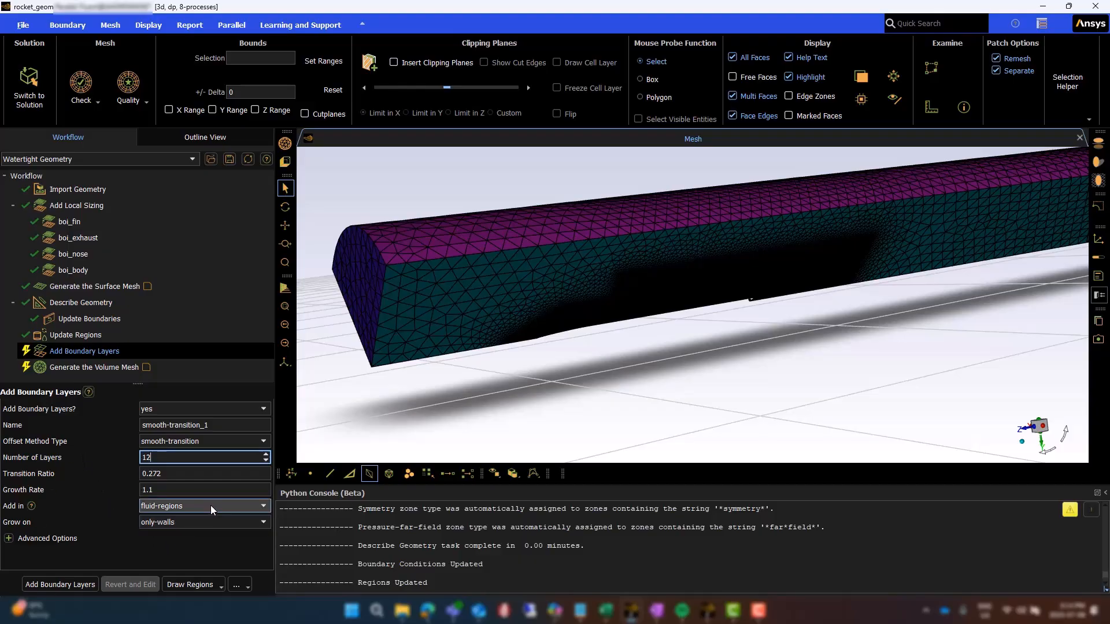
left_click(75, 583)
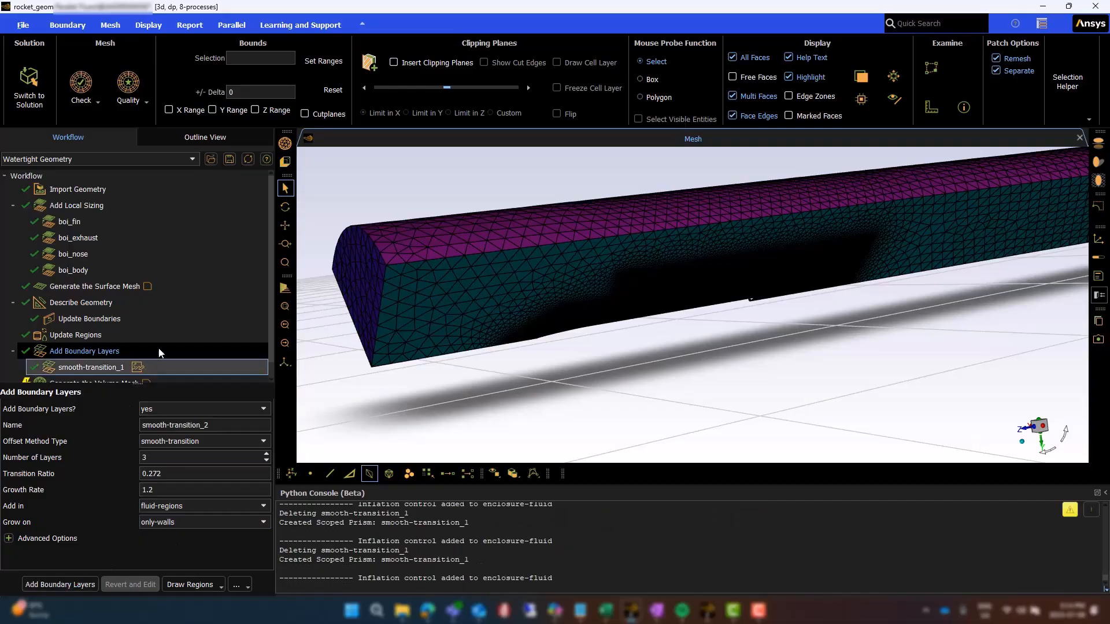
Enter a maximum cell length of 250 mm and generate the poly-hexcore volume mesh
scroll(182, 351, "down", 1)
left_click(210, 373)
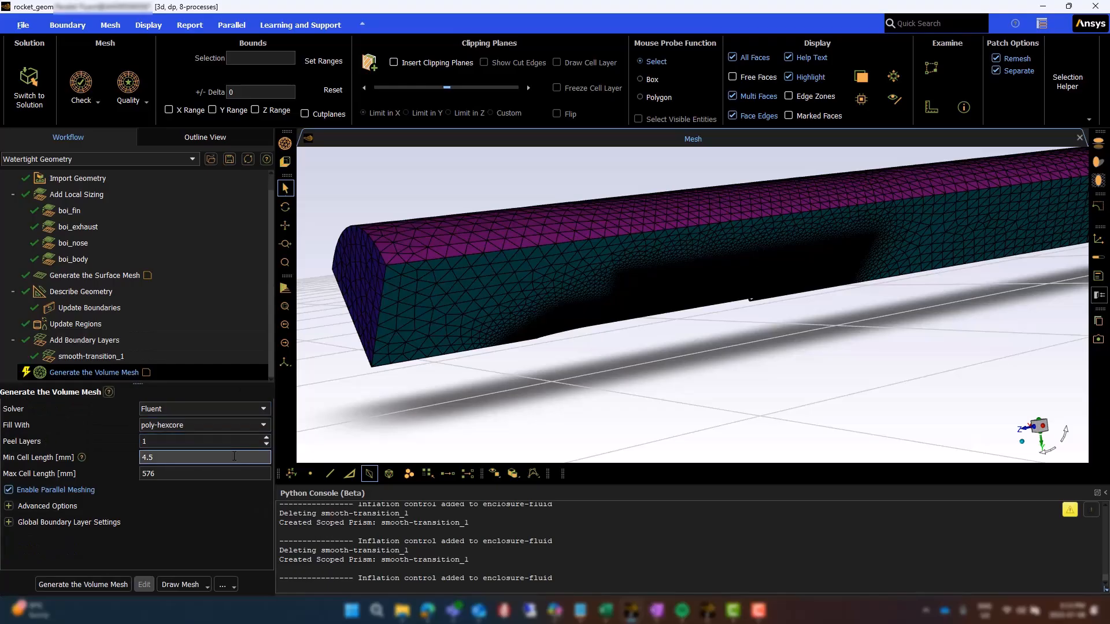
double_click(154, 473)
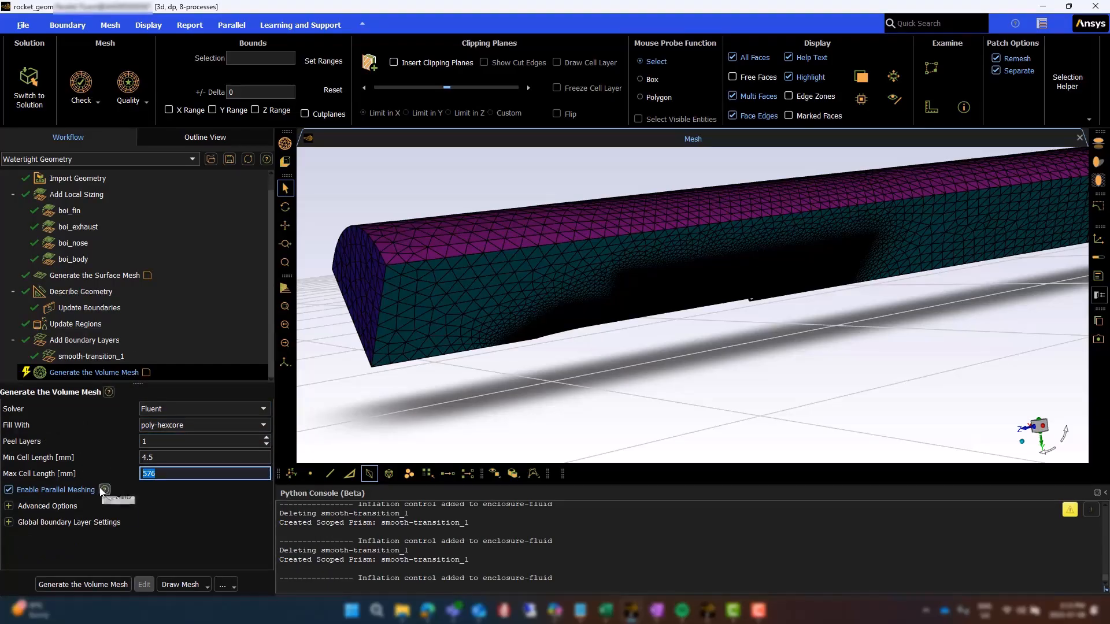
type("250")
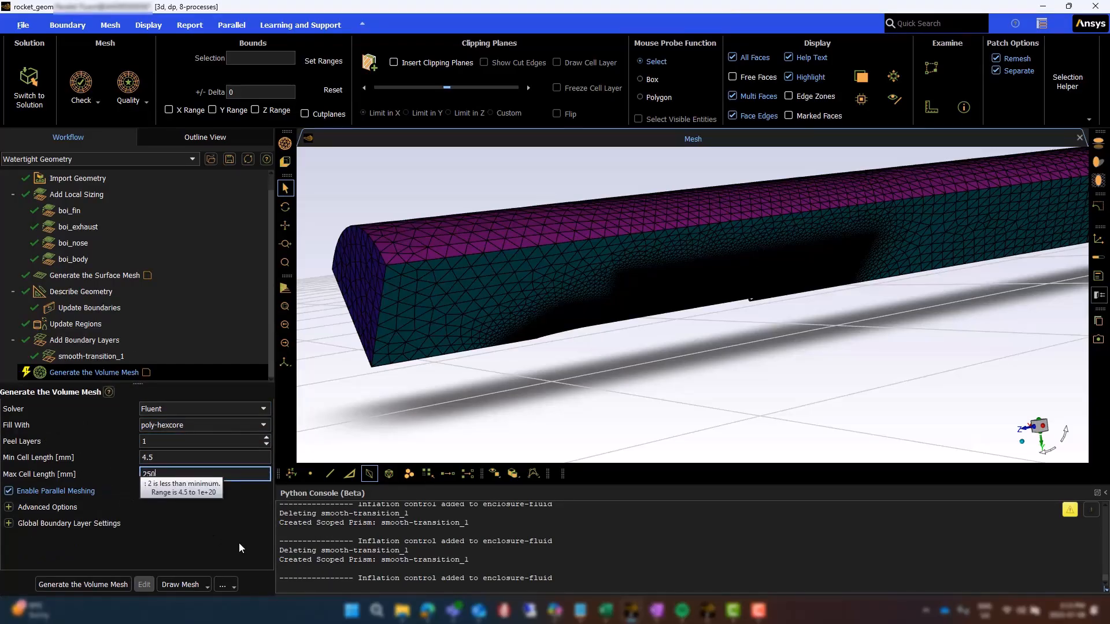
left_click(69, 585)
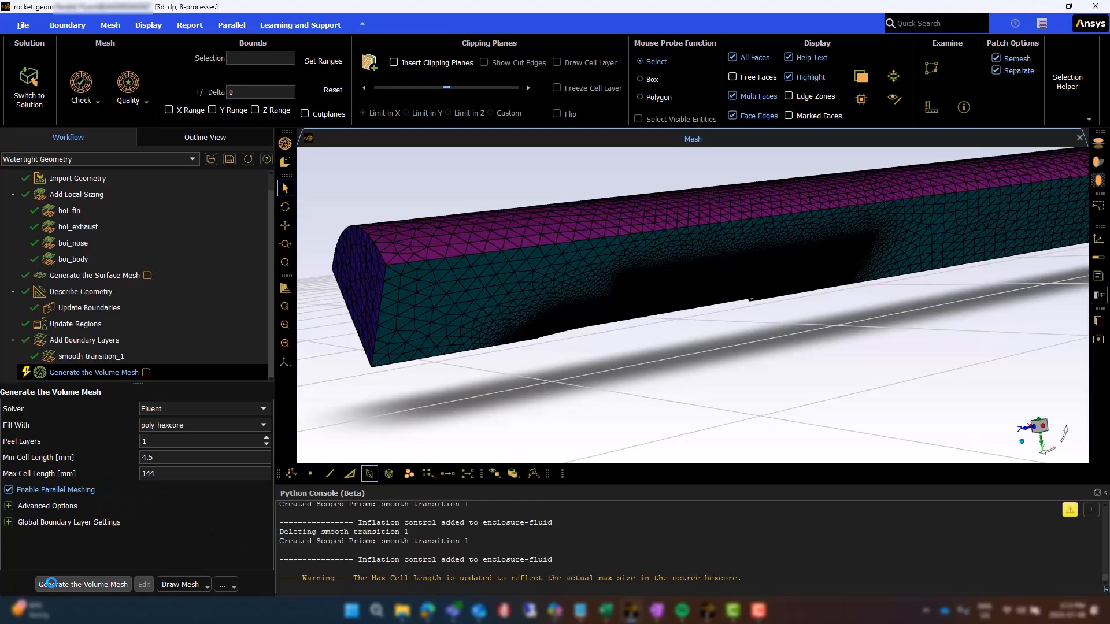
left_click(85, 583)
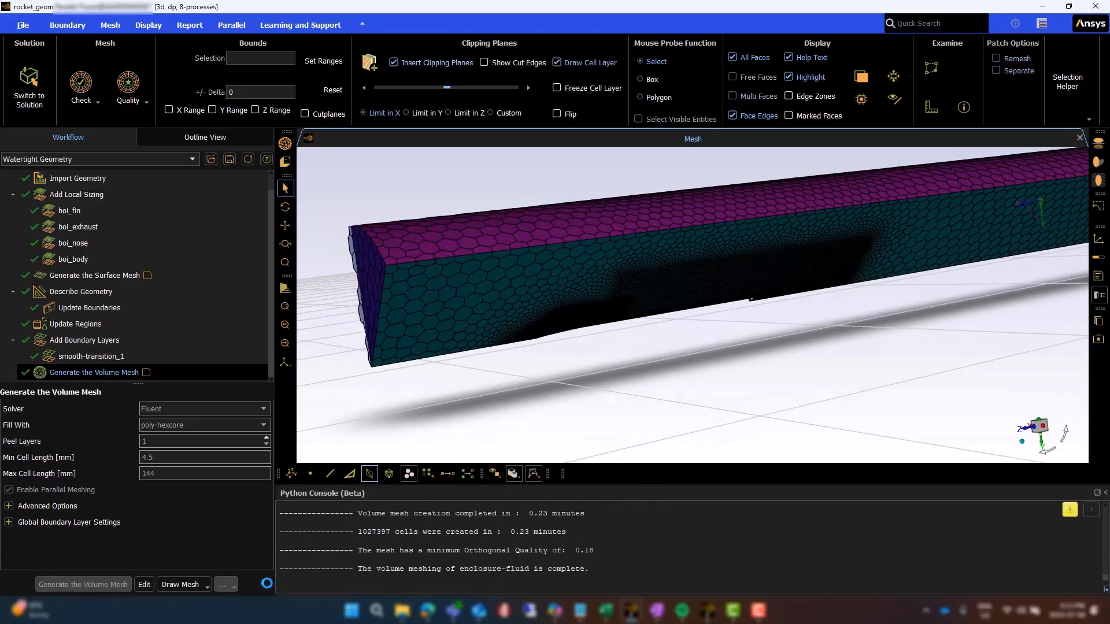
Examine the volume mesh quality and cell count, flip the clipping plane, and inspect the refinement zones and boundary layers along the rocket surface
left_click_drag(692, 531, 566, 527)
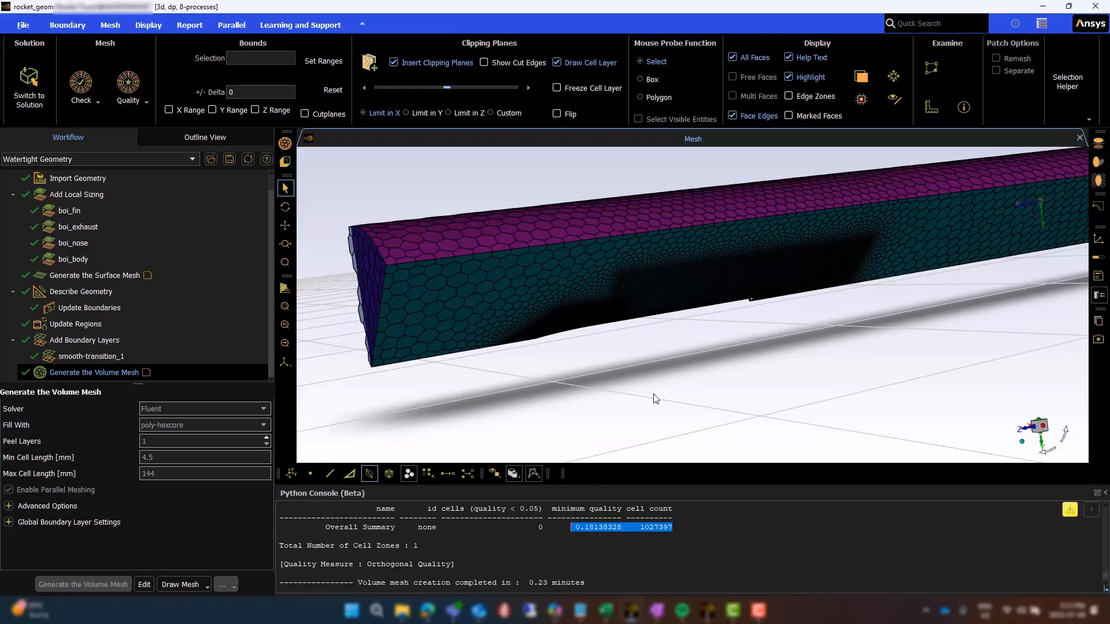
left_click(558, 114)
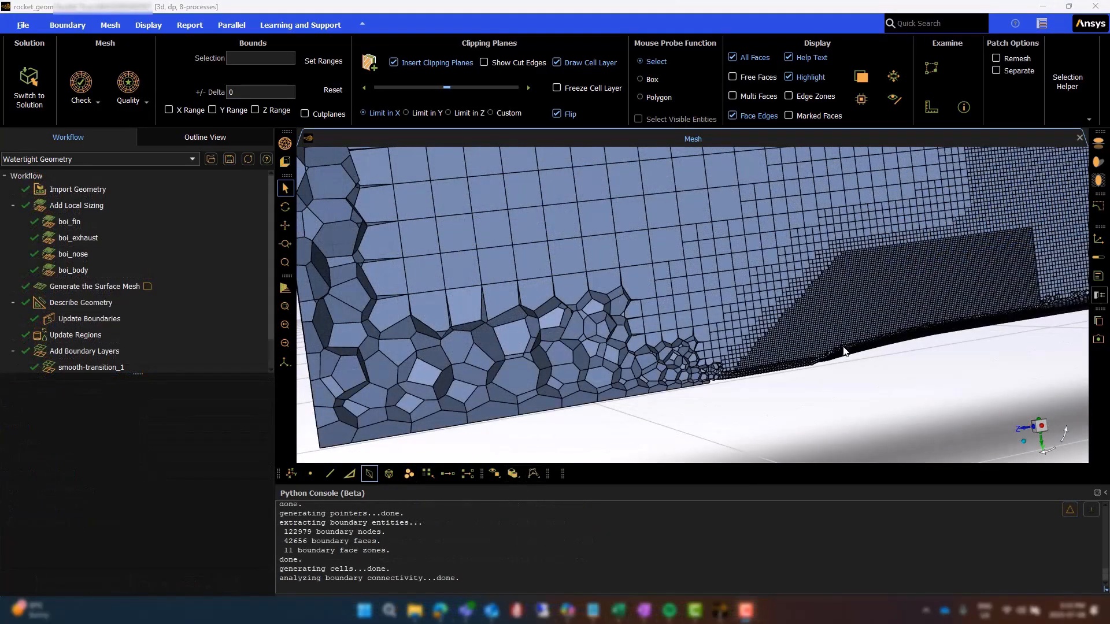
scroll(844, 351, "up", 5)
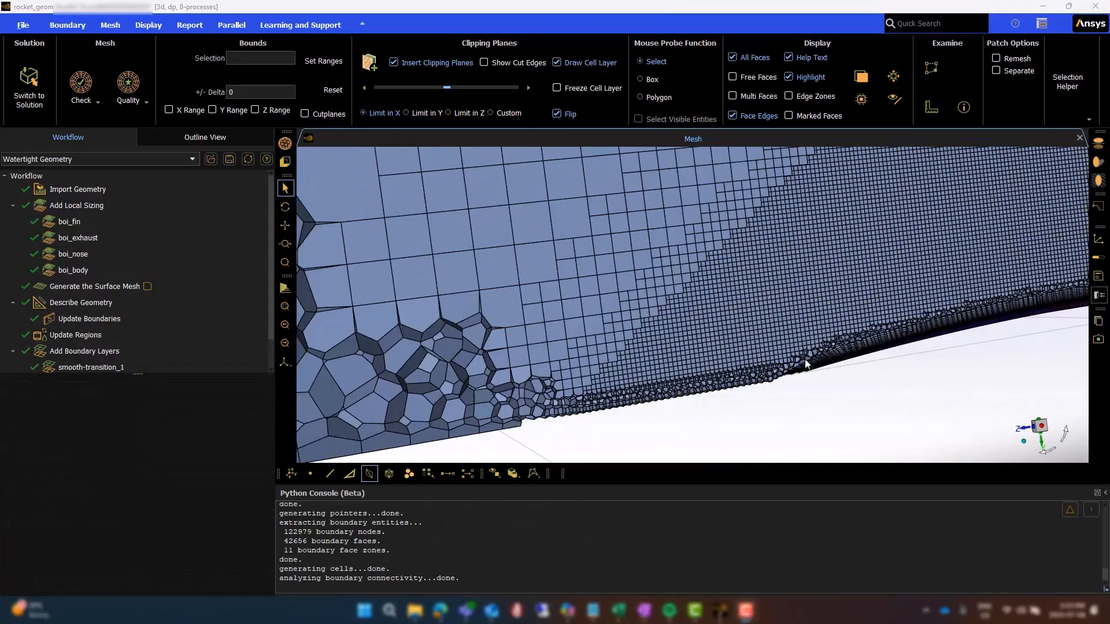
scroll(806, 363, "up", 5)
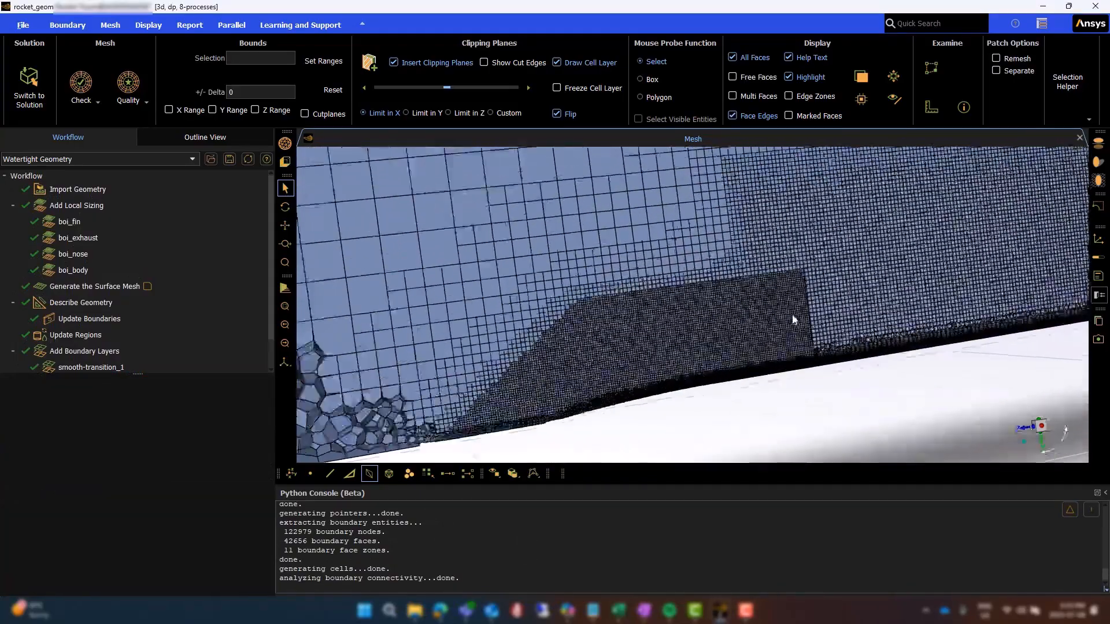
scroll(793, 318, "up", 3)
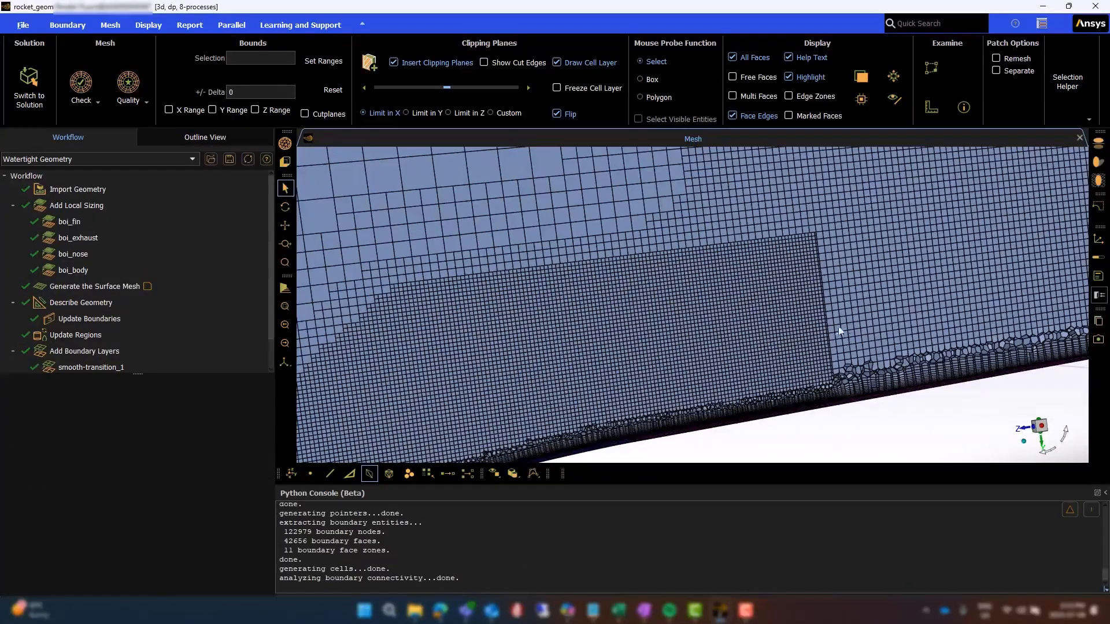
scroll(950, 326, "down", 5)
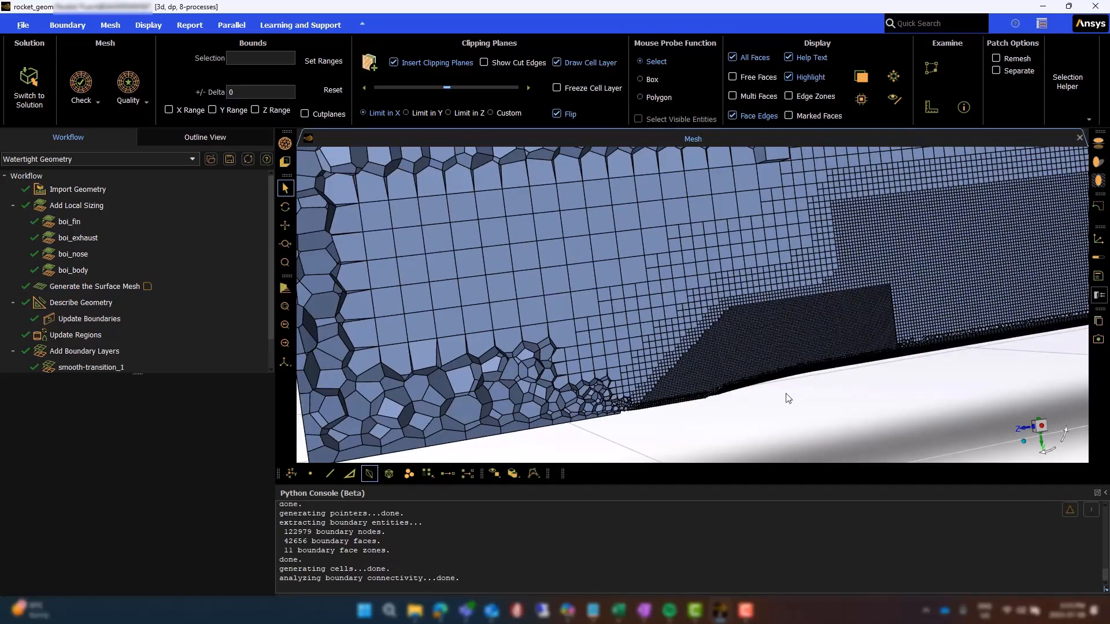
scroll(744, 403, "up", 5)
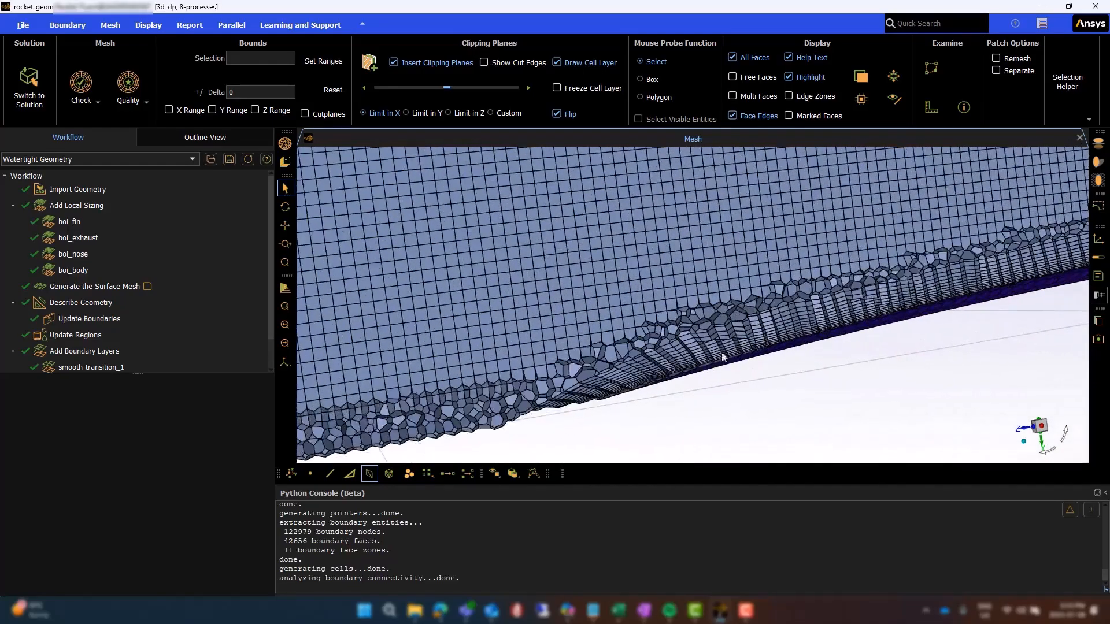
Examine the boundary-layer and hexcore cells along the rocket nose, body, fin and exhaust in the X-limited section
scroll(742, 394, "down", 3)
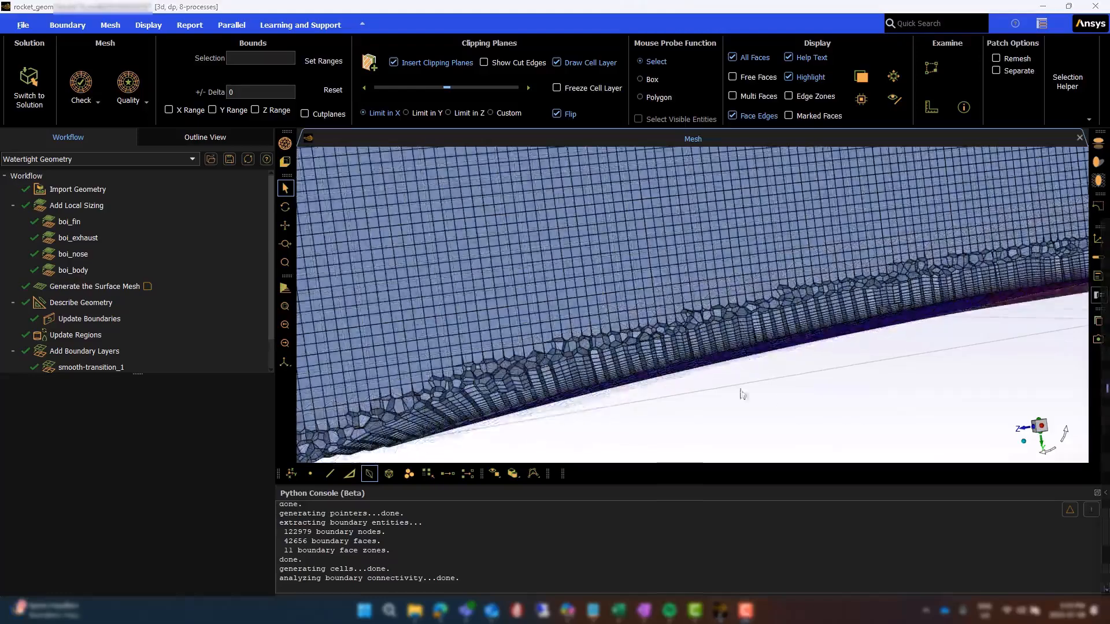
scroll(665, 390, "up", 3)
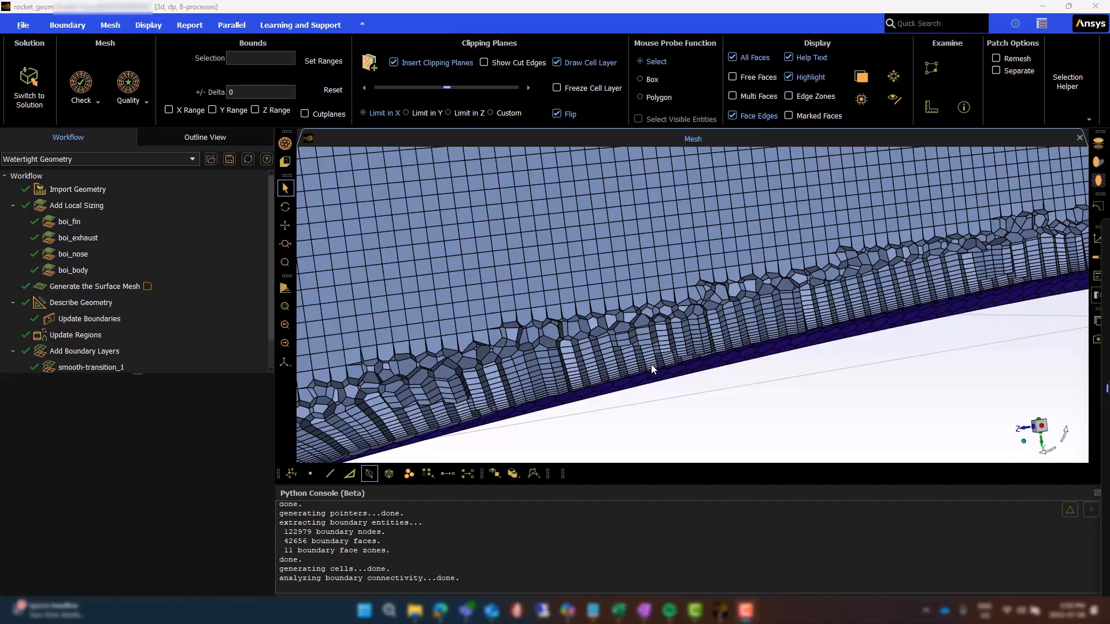
scroll(651, 365, "down", 12)
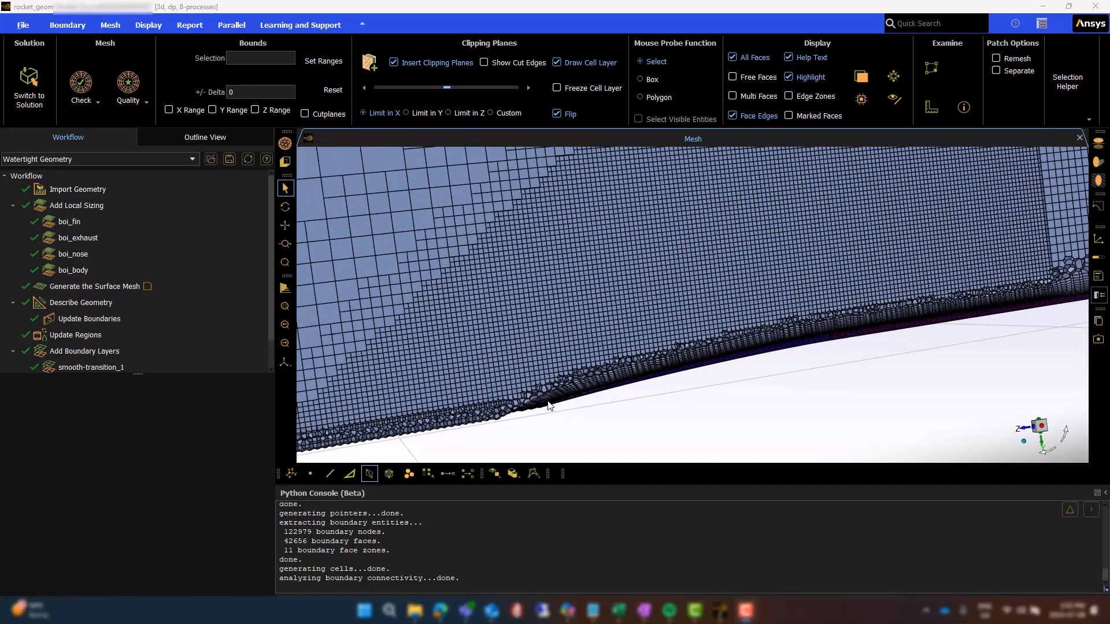
scroll(779, 355, "up", 5)
scroll(769, 356, "up", 3)
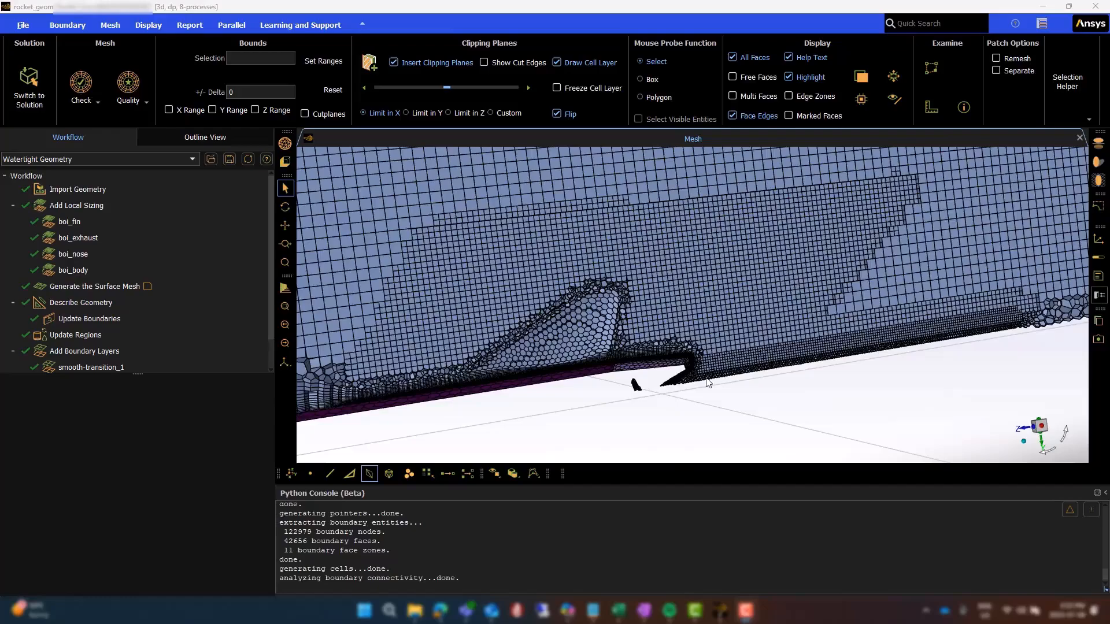
scroll(708, 382, "up", 3)
scroll(710, 382, "up", 2)
scroll(716, 377, "up", 3)
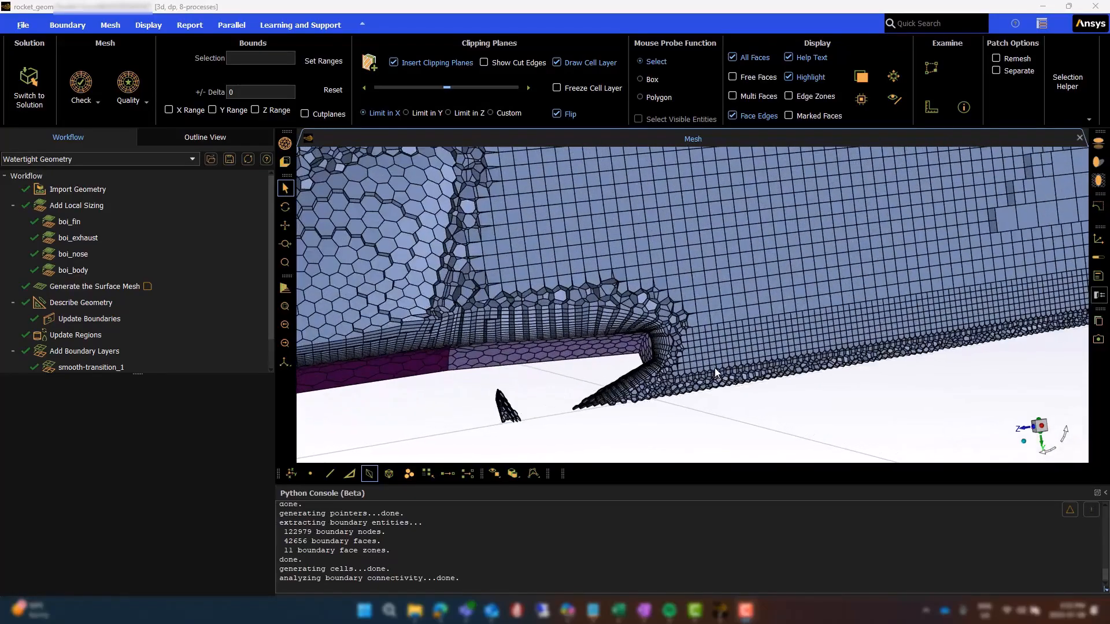
Limit the clipping plane in Y, shift it toward the rocket, and inspect the boundary layers around the fin
left_click(407, 113)
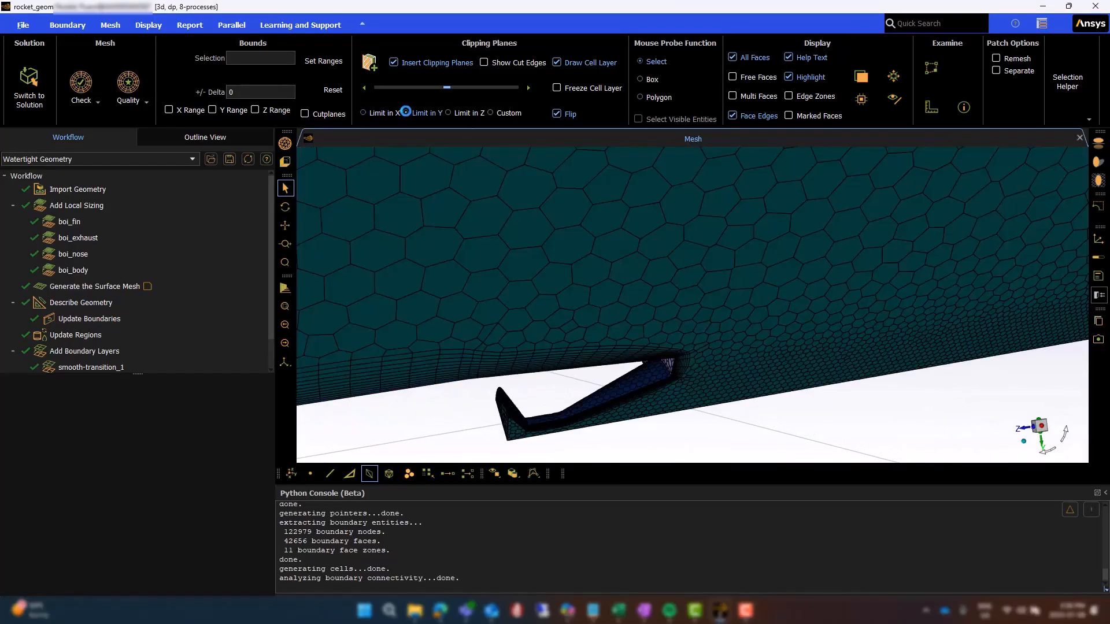
scroll(625, 404, "down", 8)
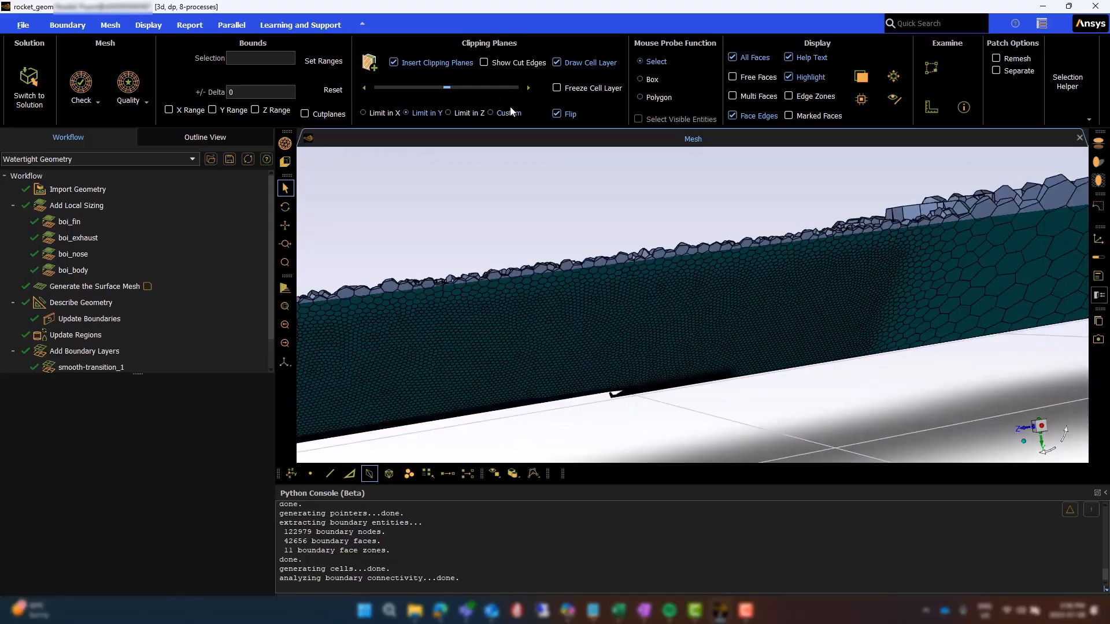
left_click(490, 87)
left_click_drag(500, 86, 511, 94)
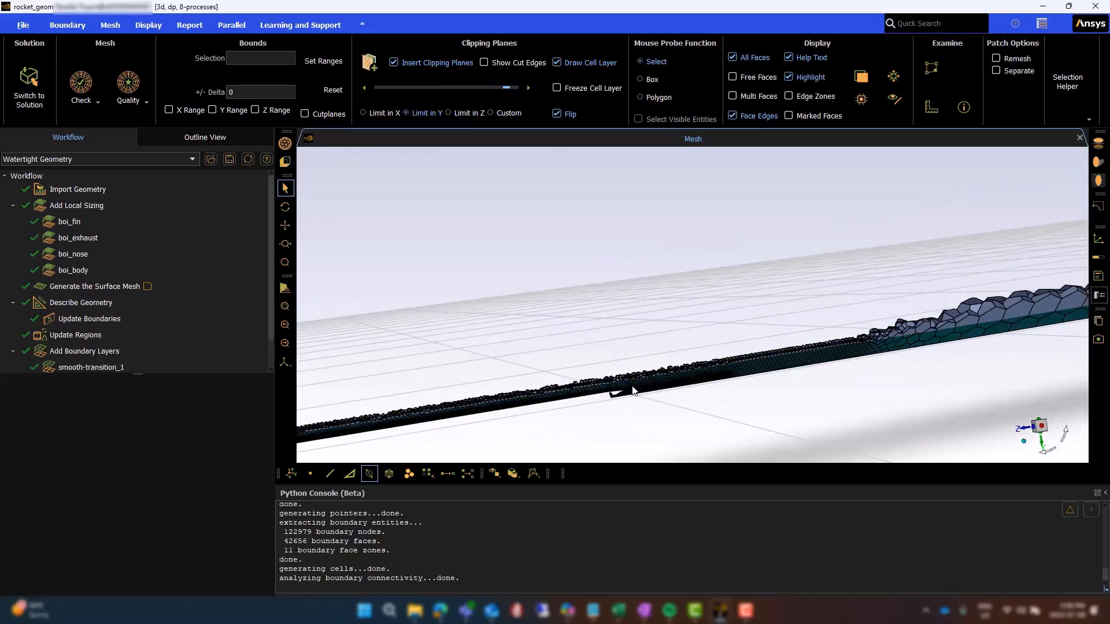
middle_click_drag(629, 384, 625, 332)
scroll(552, 387, "up", 8)
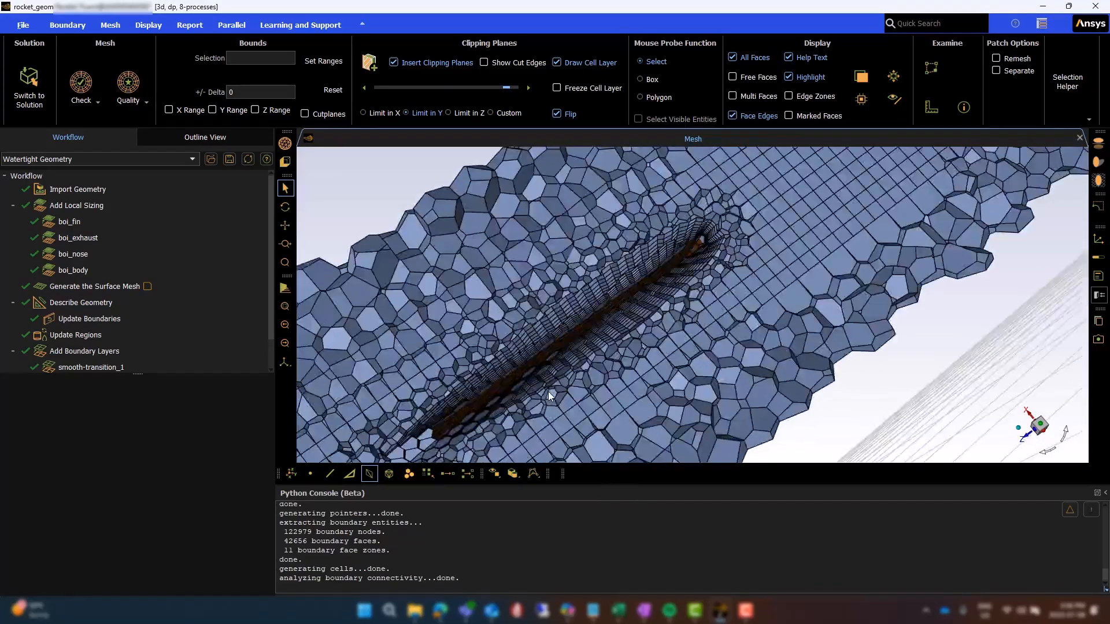
scroll(555, 385, "down", 8)
Limit the clipping plane in Z, reposition it along the rocket's length, and view the domain's cross-section
left_click(454, 115)
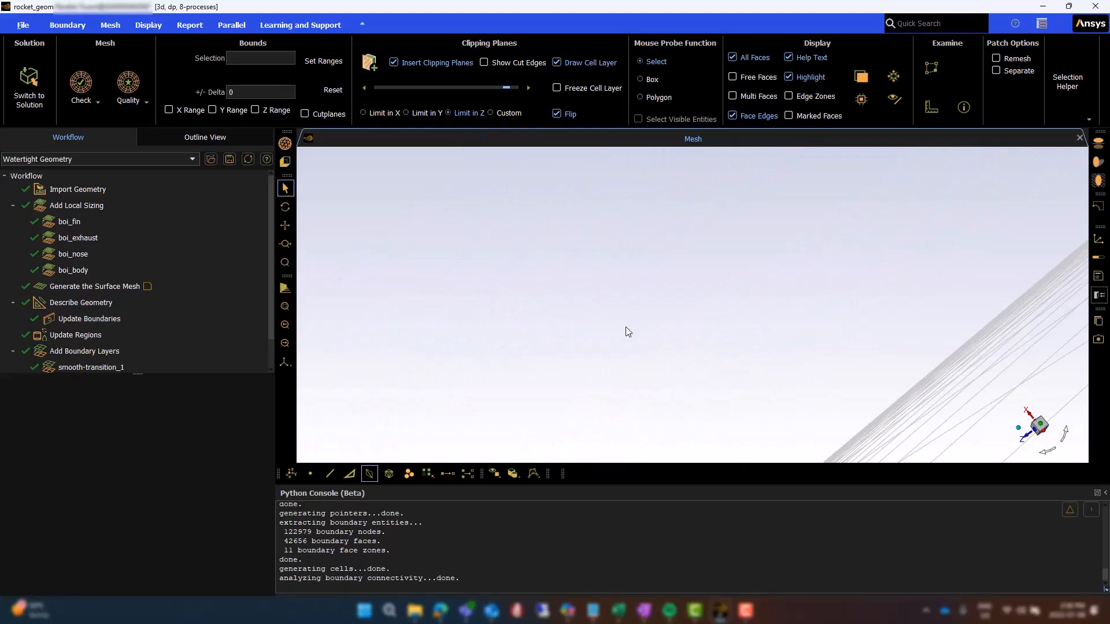
left_click_drag(507, 87, 453, 88)
scroll(535, 192, "down", 8)
middle_click_drag(589, 355, 553, 309)
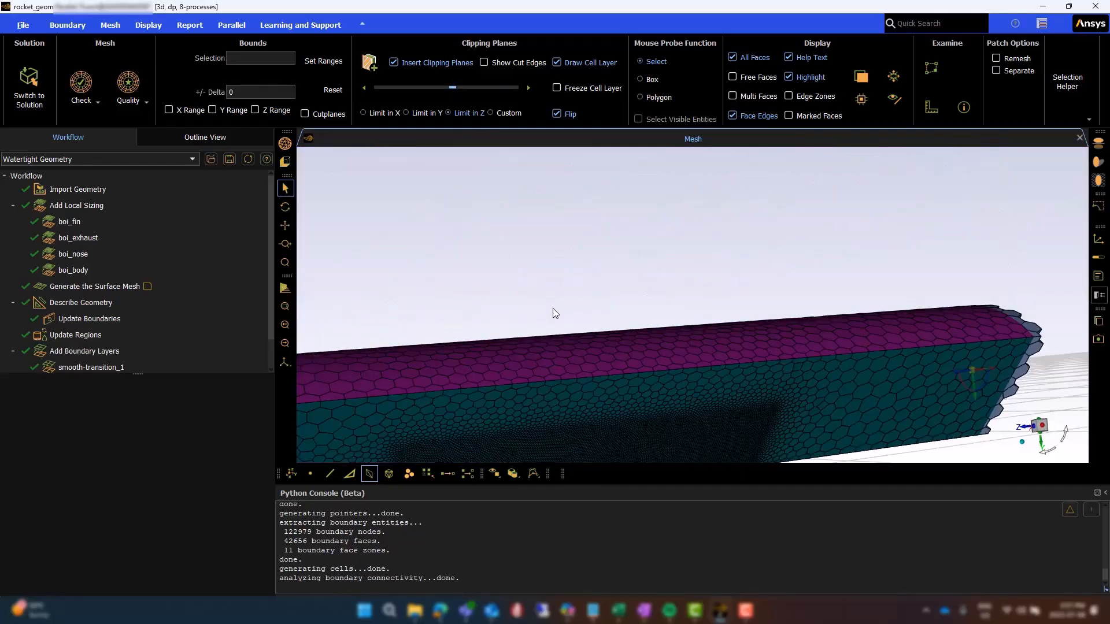
scroll(553, 308, "up", 4)
middle_click_drag(578, 448, 588, 374, "ctrl")
left_click_drag(453, 88, 484, 88)
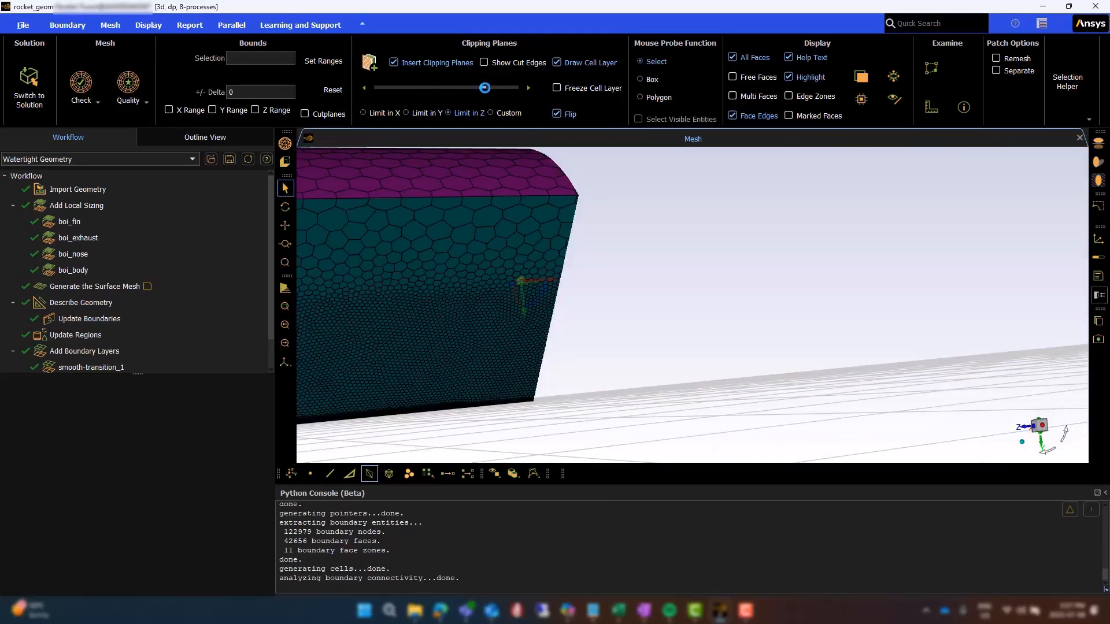
scroll(491, 399, "up", 3)
mouse_move(491, 399)
middle_mouse_down()
mouse_move(331, 414)
mouse_move(303, 406)
mouse_move(397, 379)
mouse_move(486, 397)
middle_mouse_up()
Nudge the Z clipping plane in small increments and inspect the locally refined cells in the wedge-shaped cross-section
left_click(364, 87)
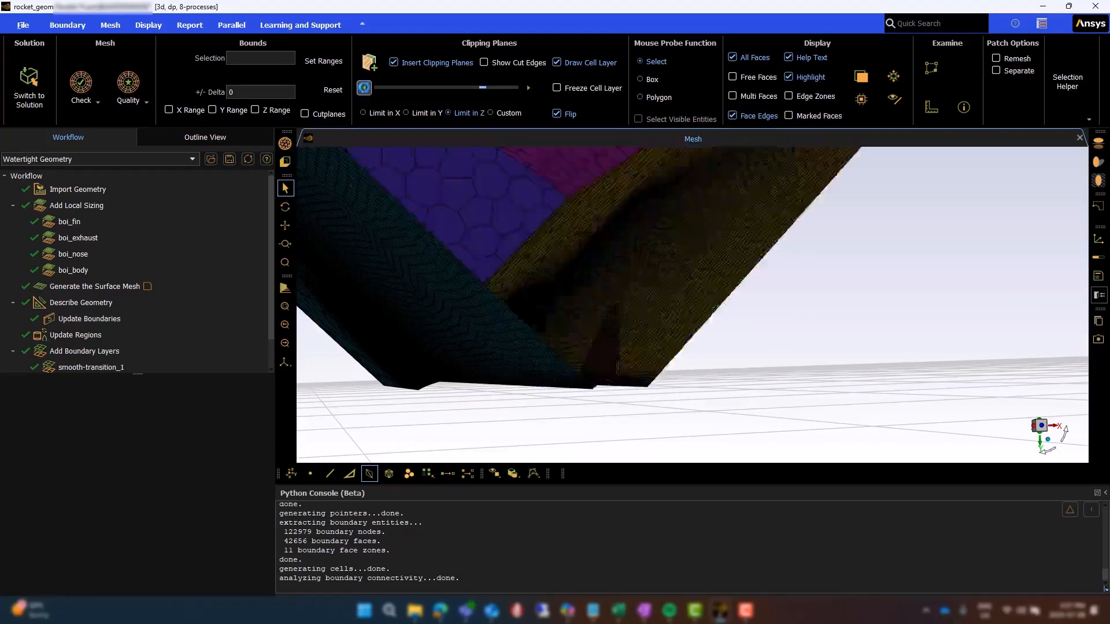
left_click(364, 88)
scroll(721, 416, "up", 5)
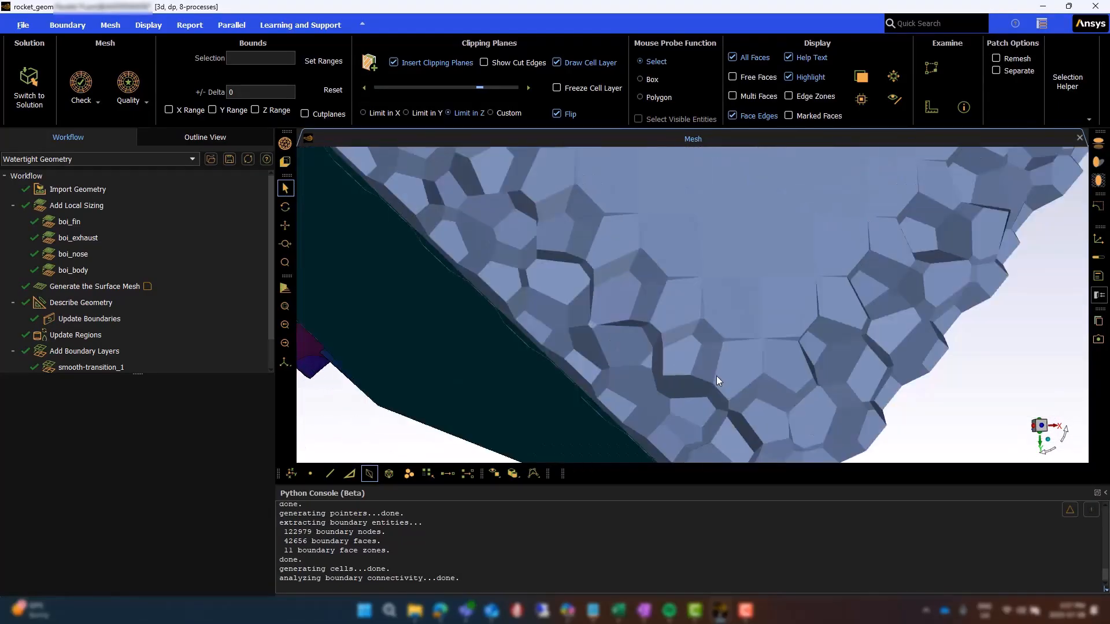
scroll(720, 370, "down", 5)
middle_click_drag(724, 365, 747, 331)
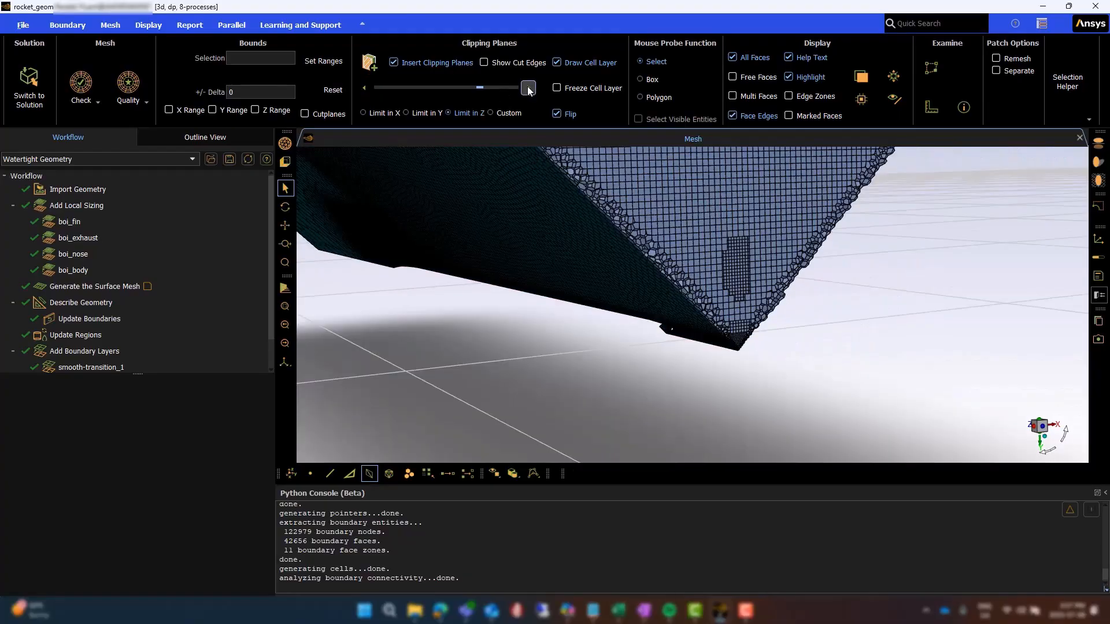
left_click(528, 88)
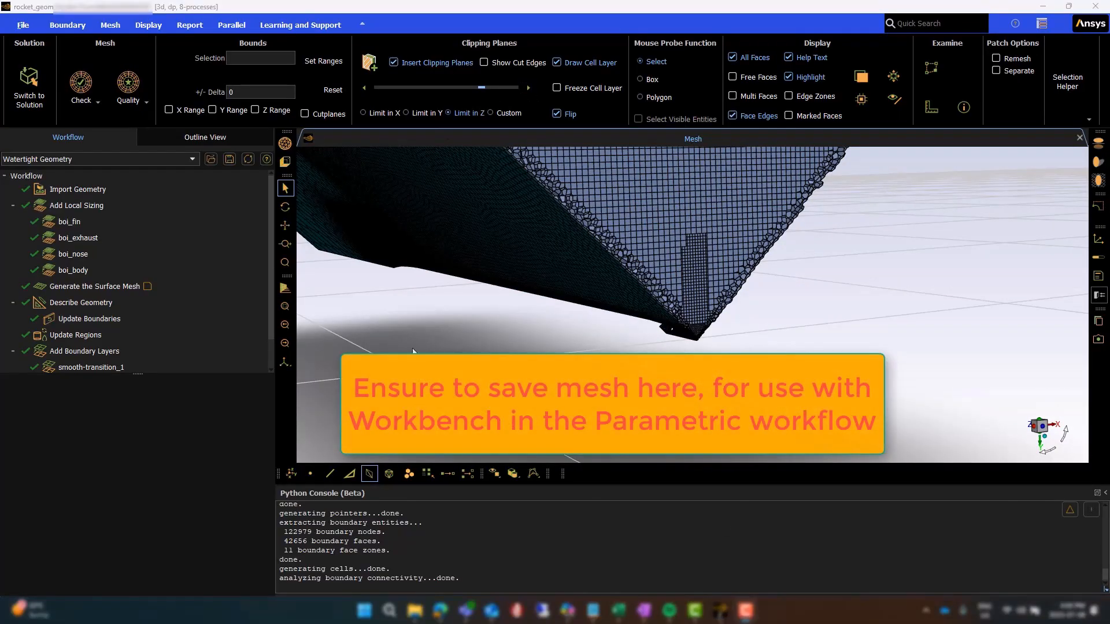
Switch from meshing to solution mode and confirm the switch
left_click(29, 85)
left_click(553, 333)
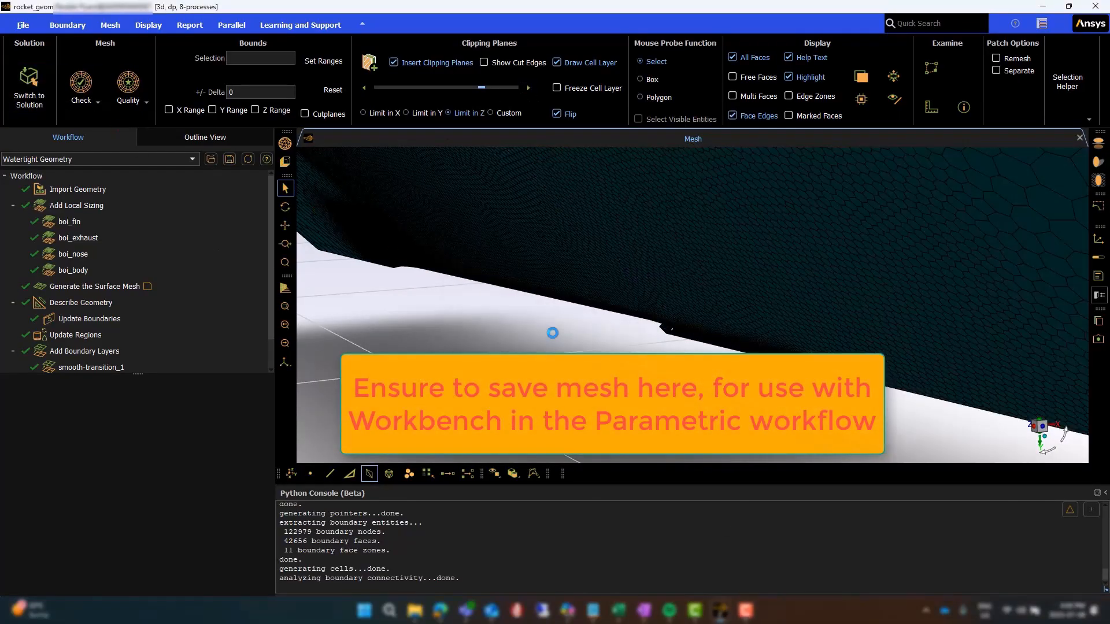